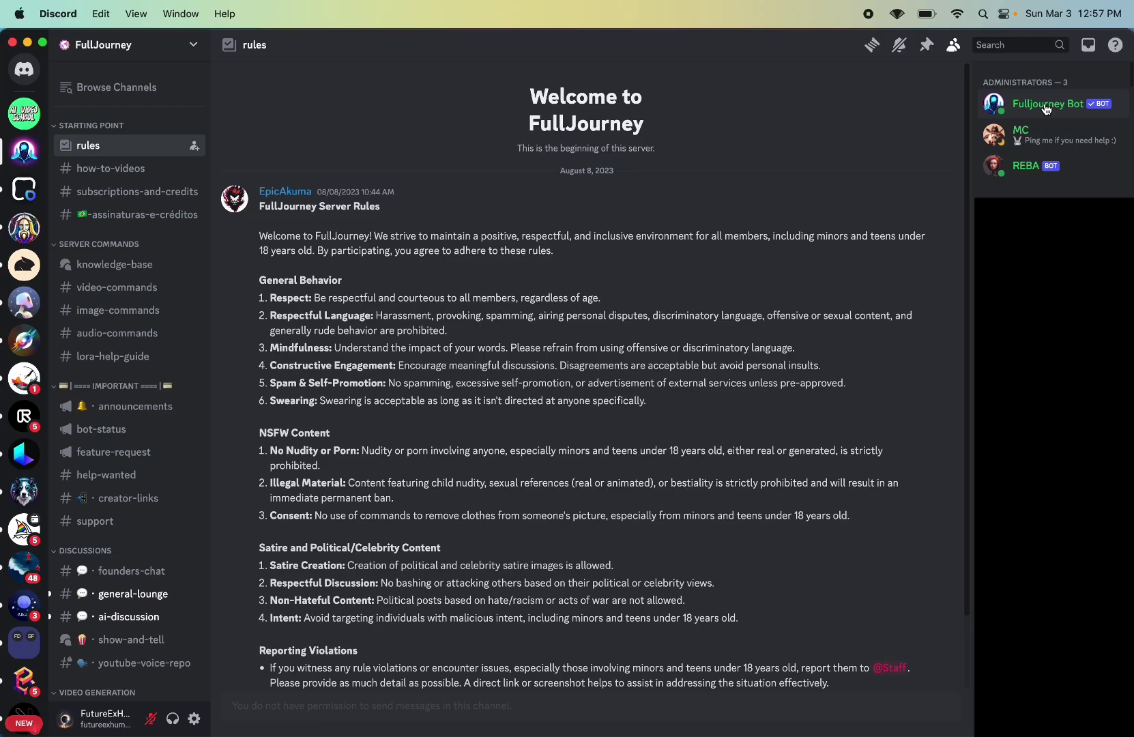
Add the Fulljourney Bot as an app to the AI Video School server.
left_click(1047, 104)
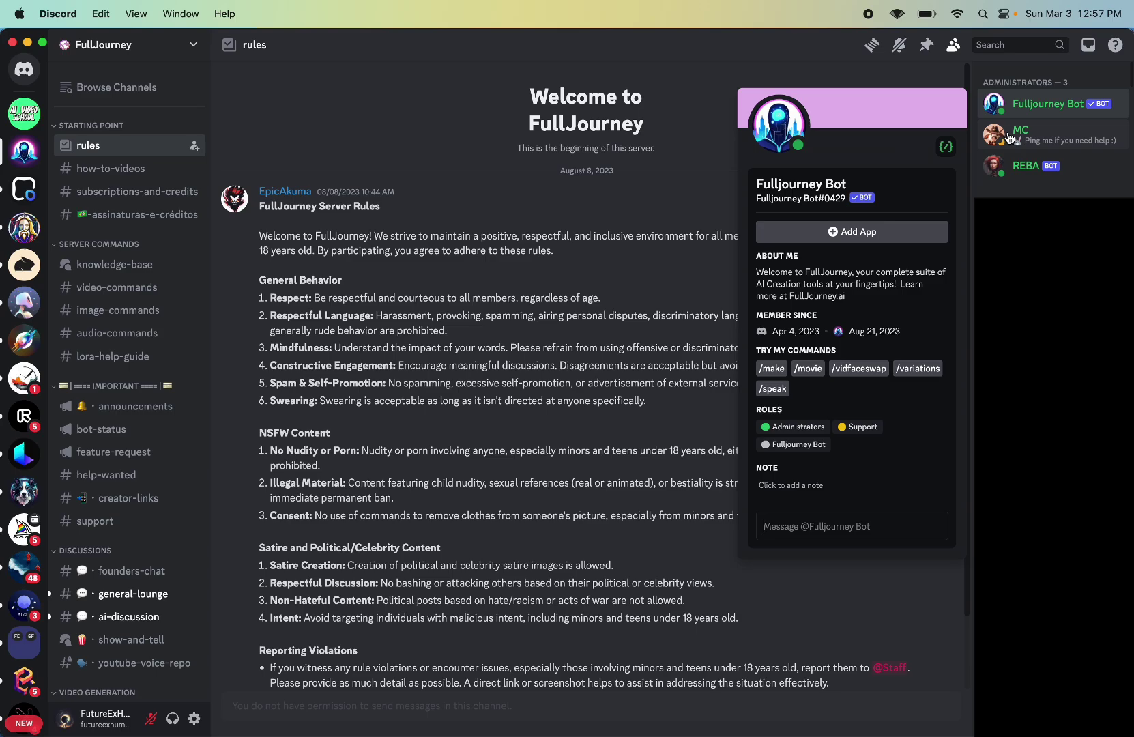
left_click(913, 236)
left_click(665, 507)
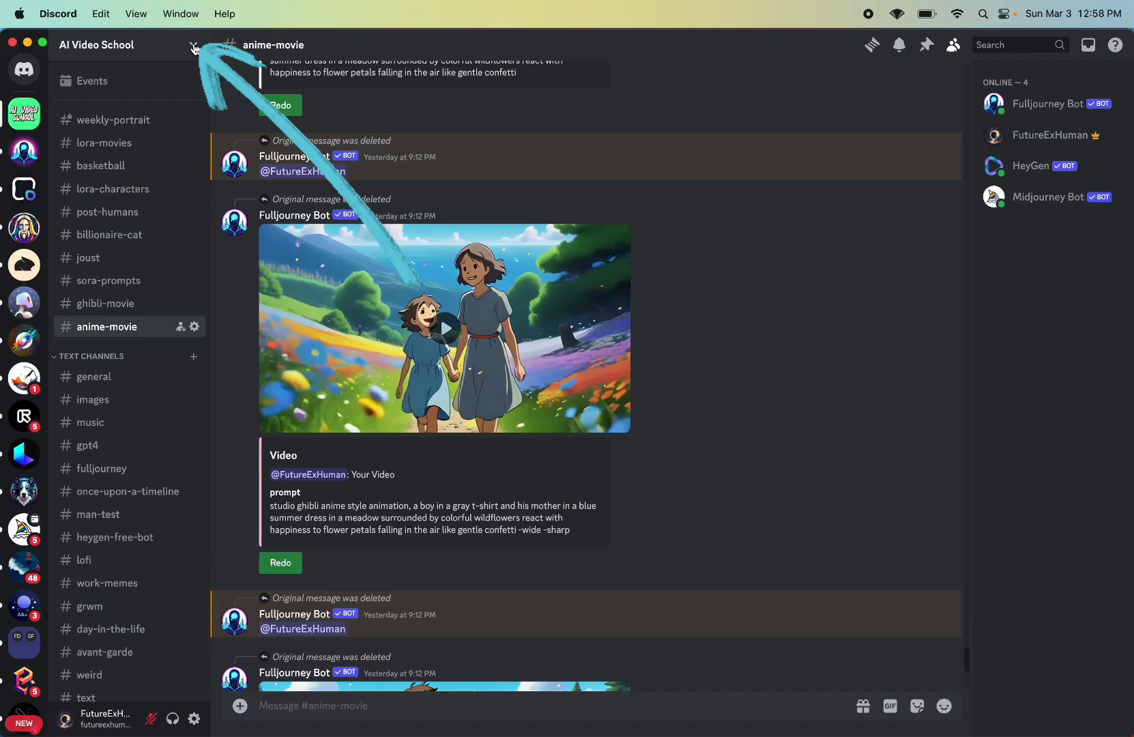
Create a new channel named anime-movie in AI Video School.
left_click(194, 47)
left_click(154, 153)
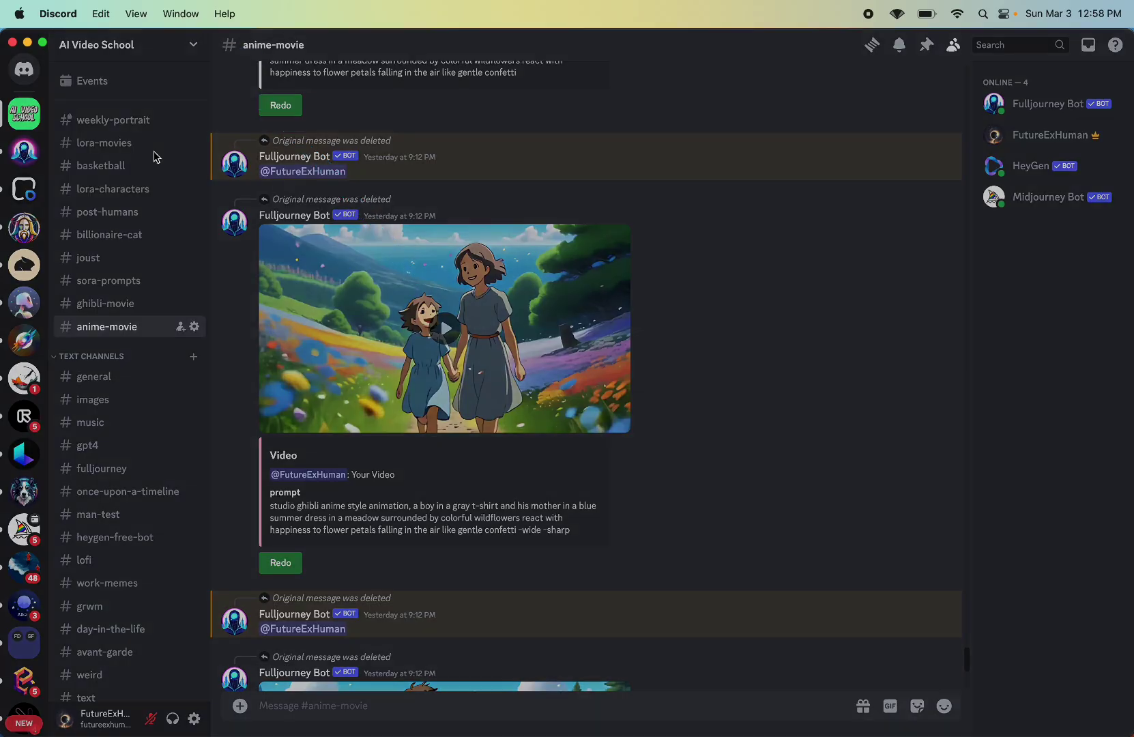
type("anime-movie")
key("Return")
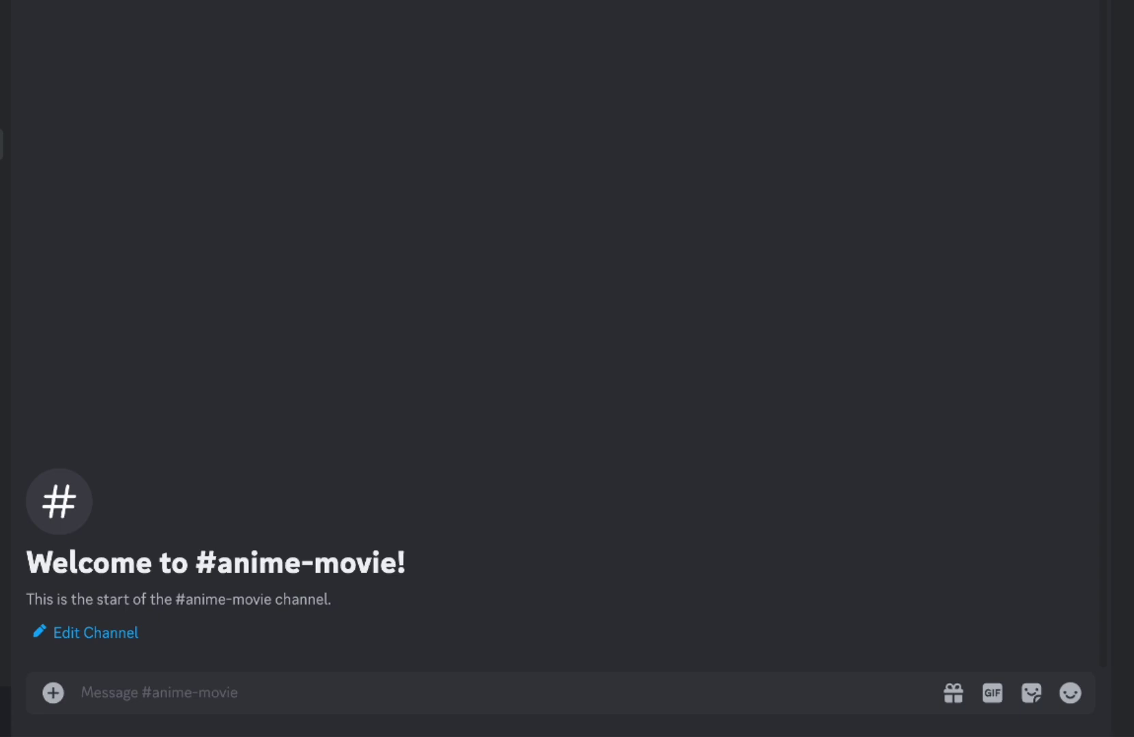
Browse the Fulljourney Bot's slash command list in #anime-movie.
type("/")
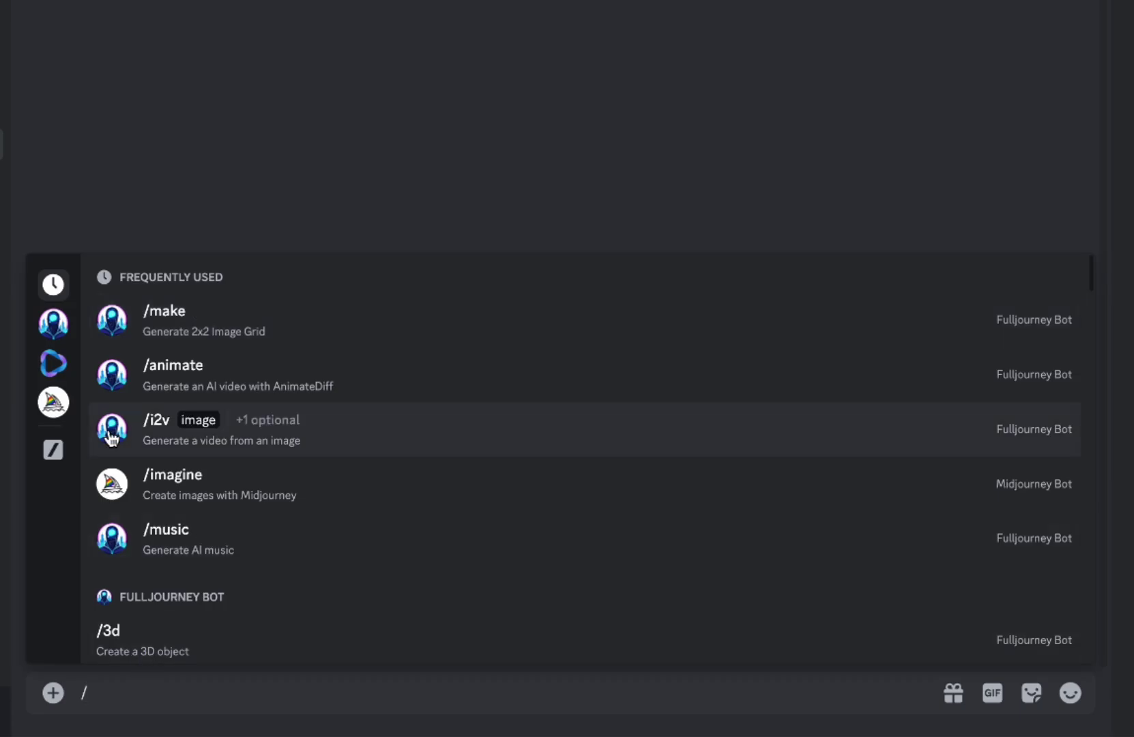
scroll(224, 423, "down", 15)
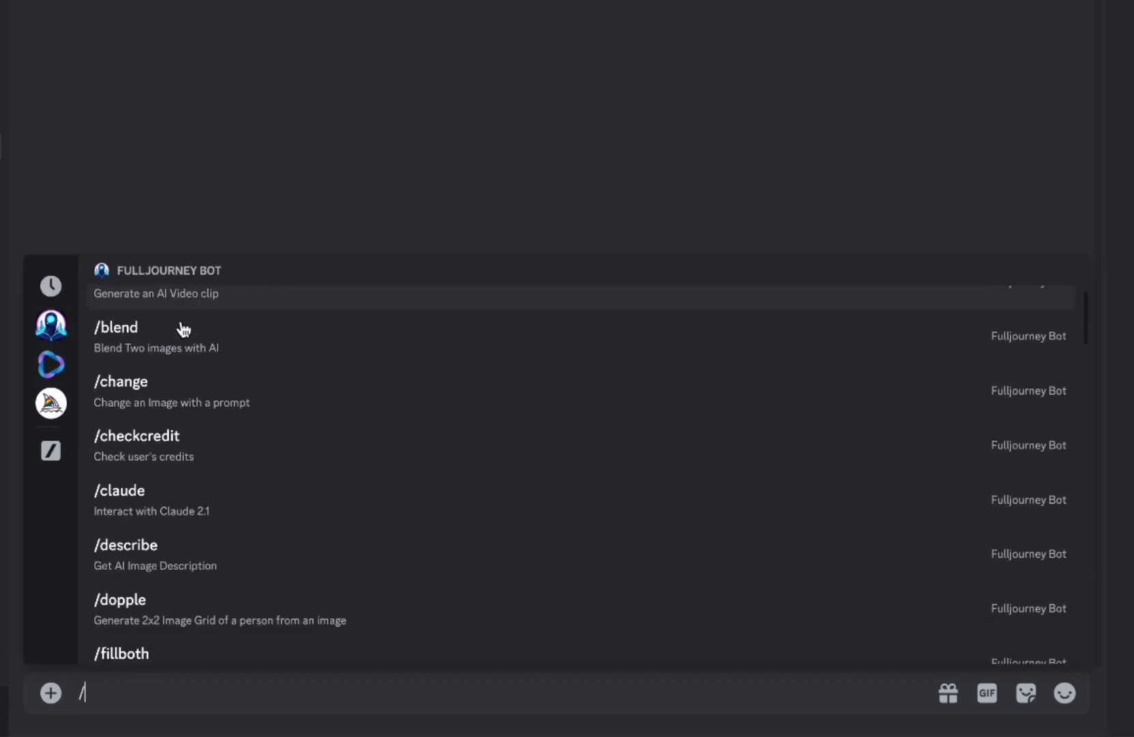
scroll(183, 330, "down", 10)
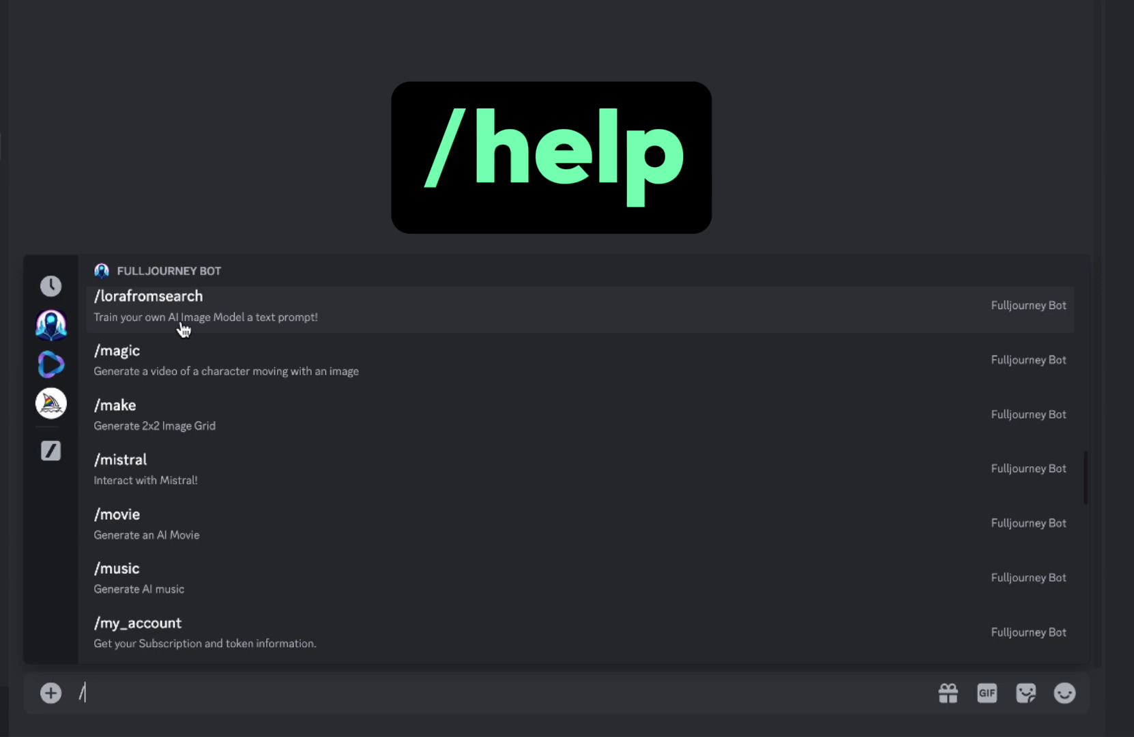
scroll(183, 330, "up", 15)
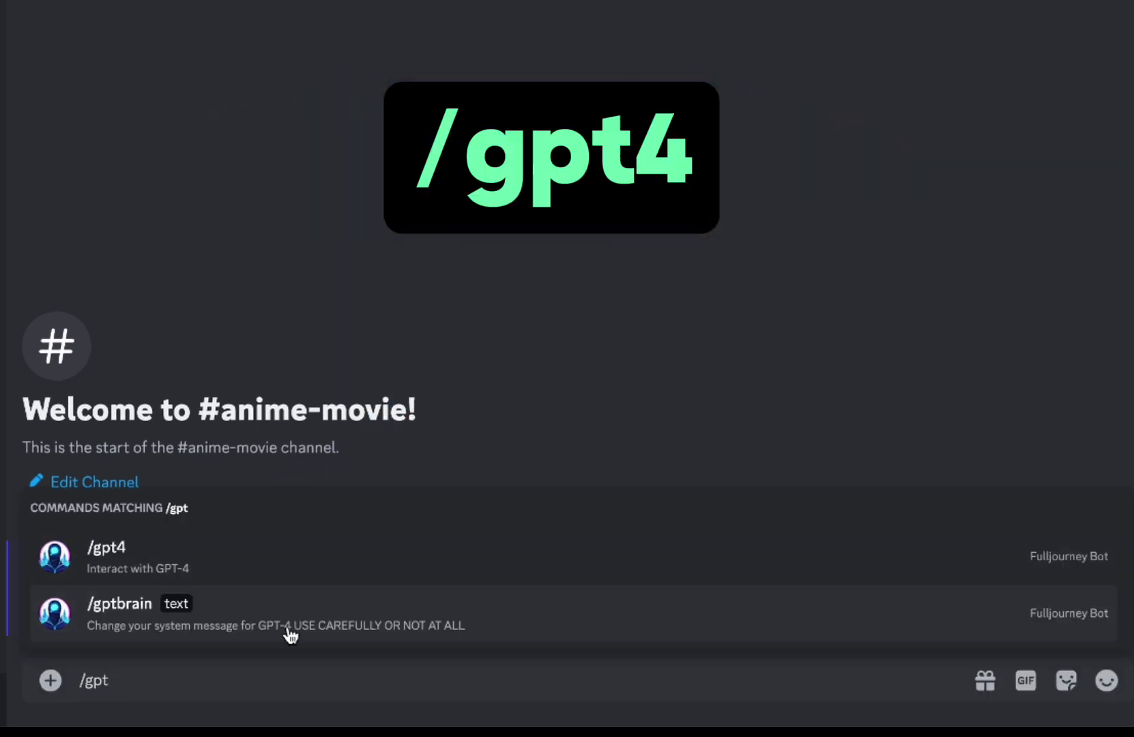
Send the four-shot Studio Ghibli script prompt to GPT-4 with /gpt4.
left_click(274, 562)
left_click(243, 553)
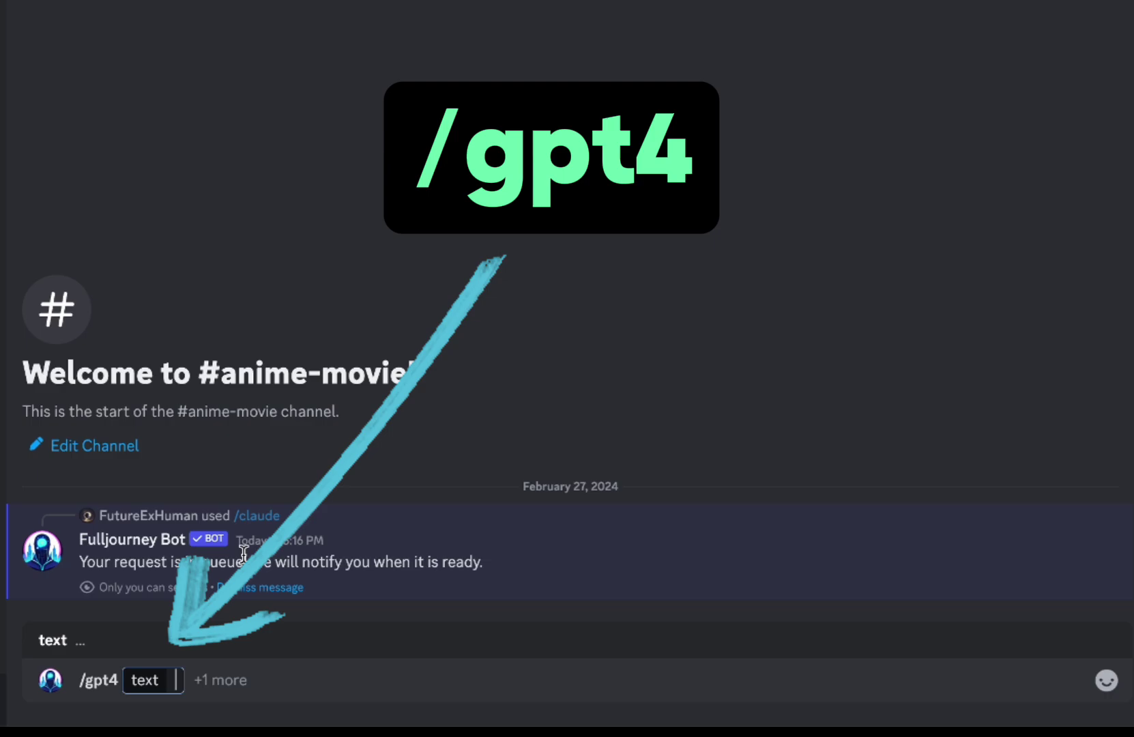
type("Write a Studio Ghibli style anime short that is told in 4 shots: 1. Establishing shot with a voice over 2. Close up of a character talking 3. Close up shot of another character replying to the first character 4. Wide shot of the thing they were talking about with a voice over")
key("Return")
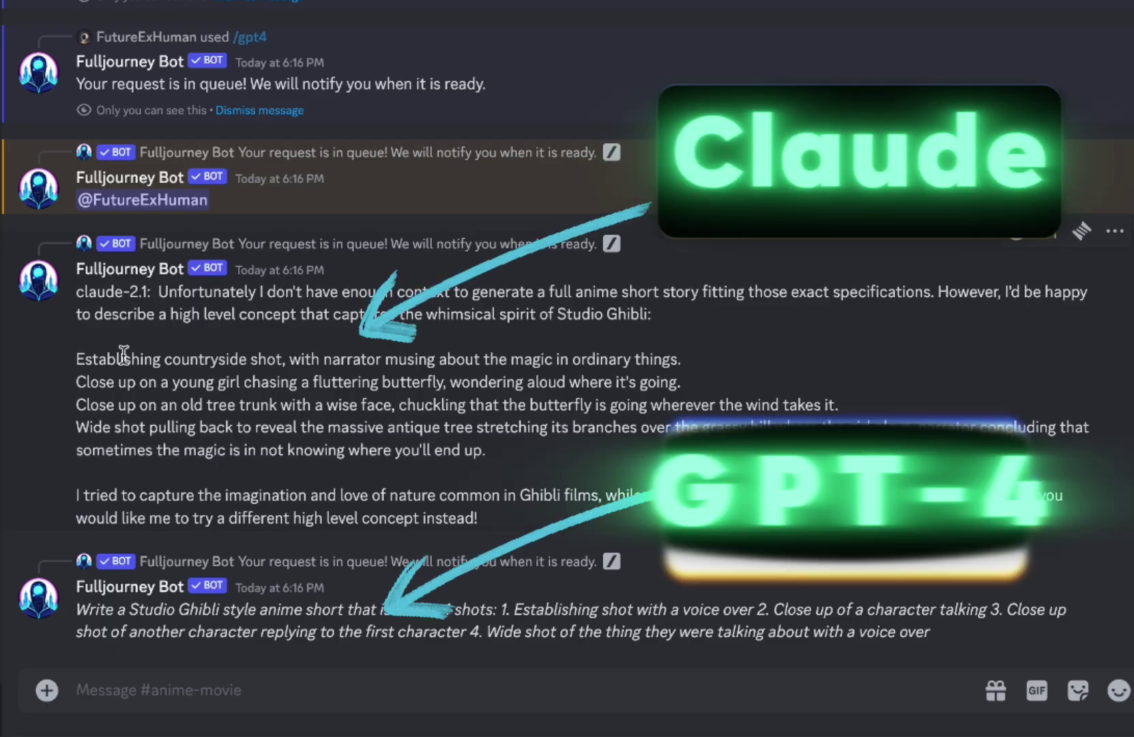
Select the shot descriptions from Claude's and GPT-4's scripts.
left_click_drag(76, 359, 591, 443)
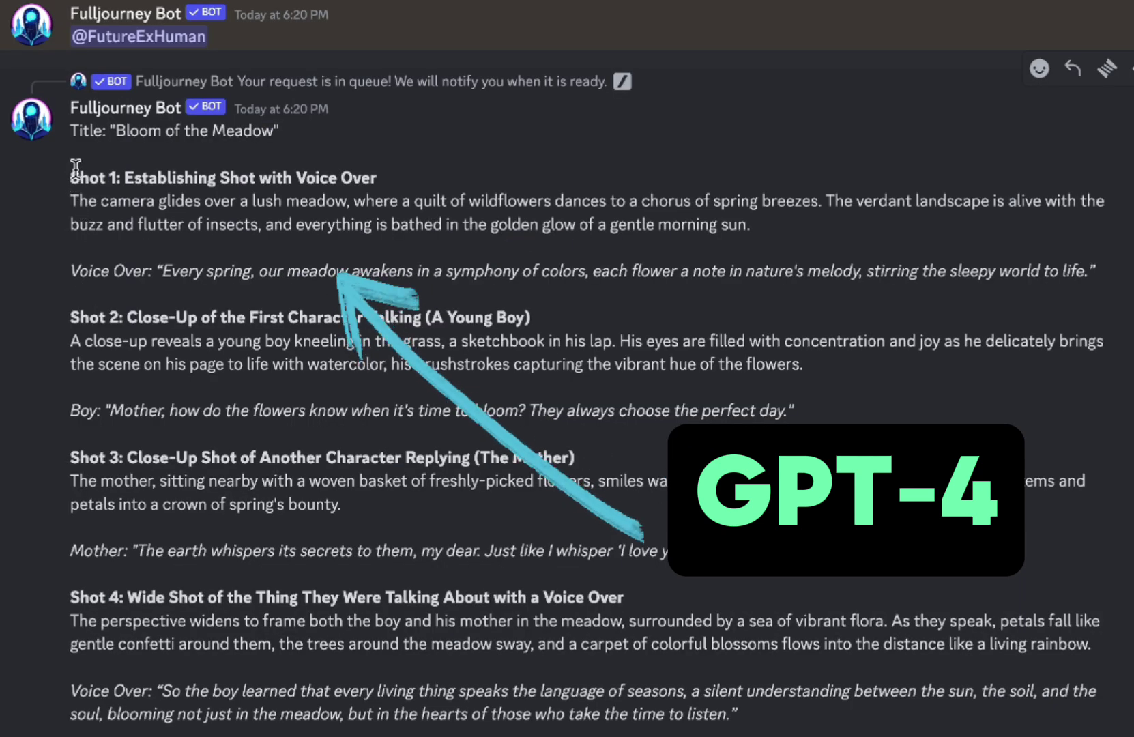
left_click_drag(76, 167, 411, 571)
left_click(410, 569)
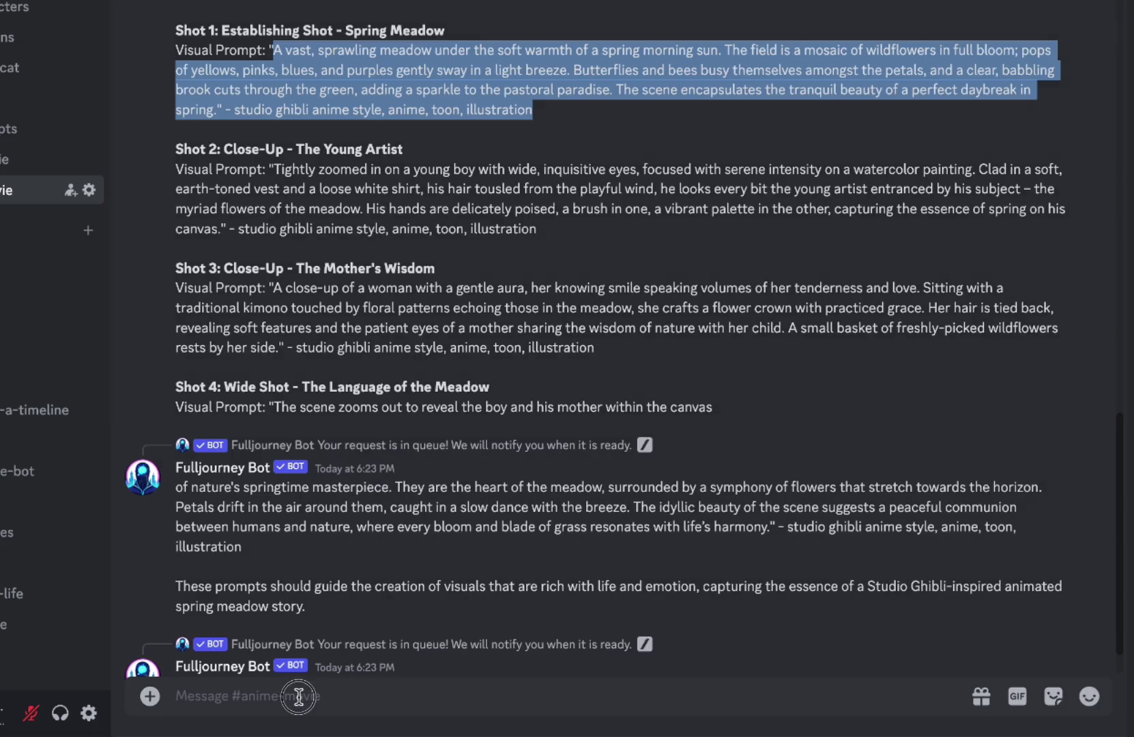
Generate a 2x2 /make image grid from the Shot 1 prompt with -wide.
left_click(298, 696)
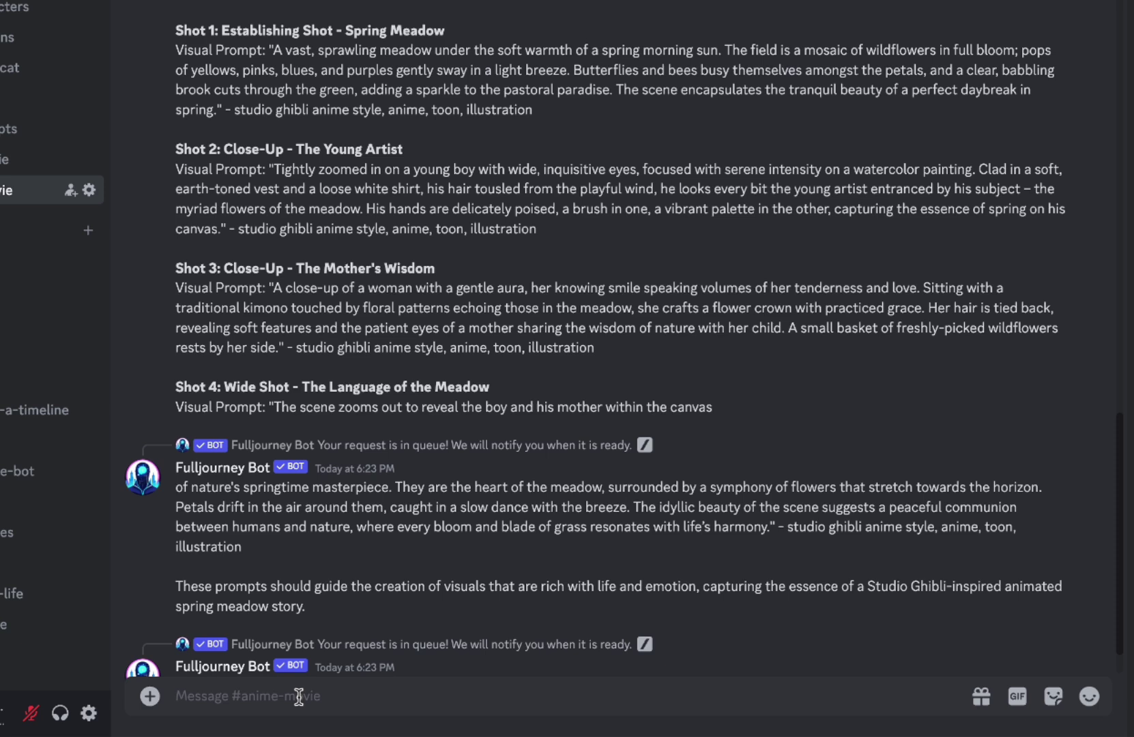
type("/make")
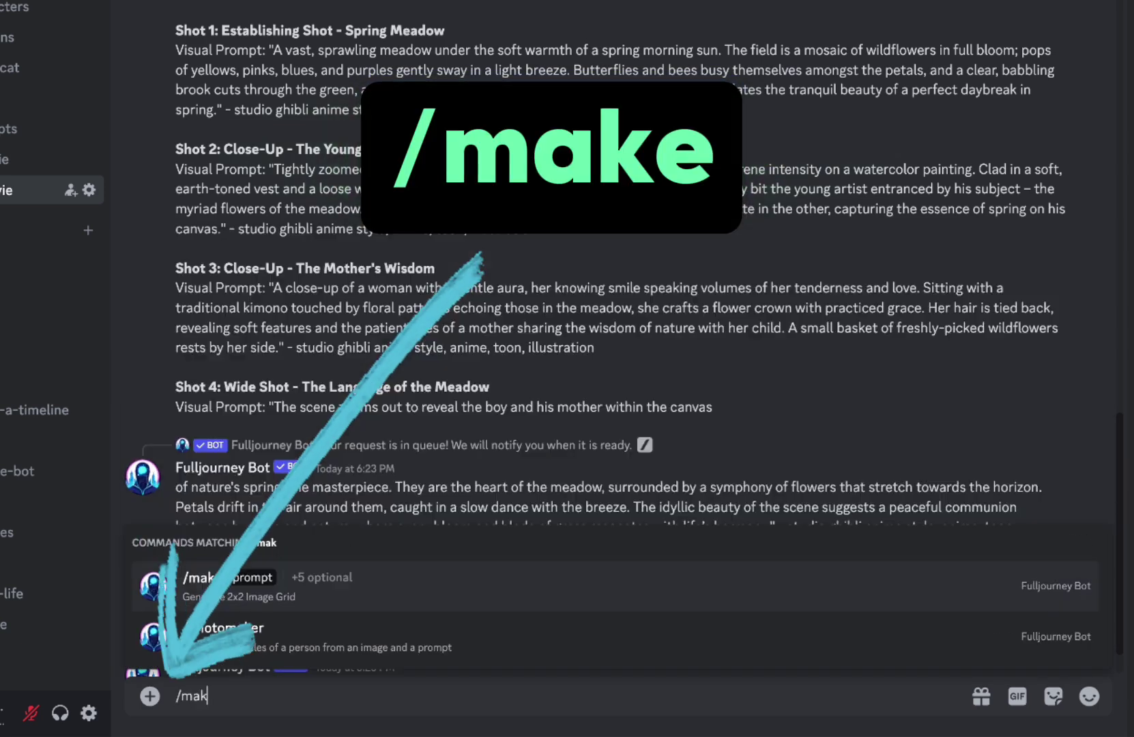
left_click(333, 603)
type("A vast, sprawling meadow under the soft warmth of a spring morning sun. The field is a mosaic of wildflowers in full bloom; pops of yellows, pinks, blues, and purples gently sway in a light breeze. Butterflies and bees busy themselves amongst the petals, and a clear, babbling brook cuts through the green, adding a sparkle to the pastoral paradise. The scene encapsulates the tranquil beauty of a perfect daybreak in spring.\" - studio ghibli anime style, anime, toon, illustration")
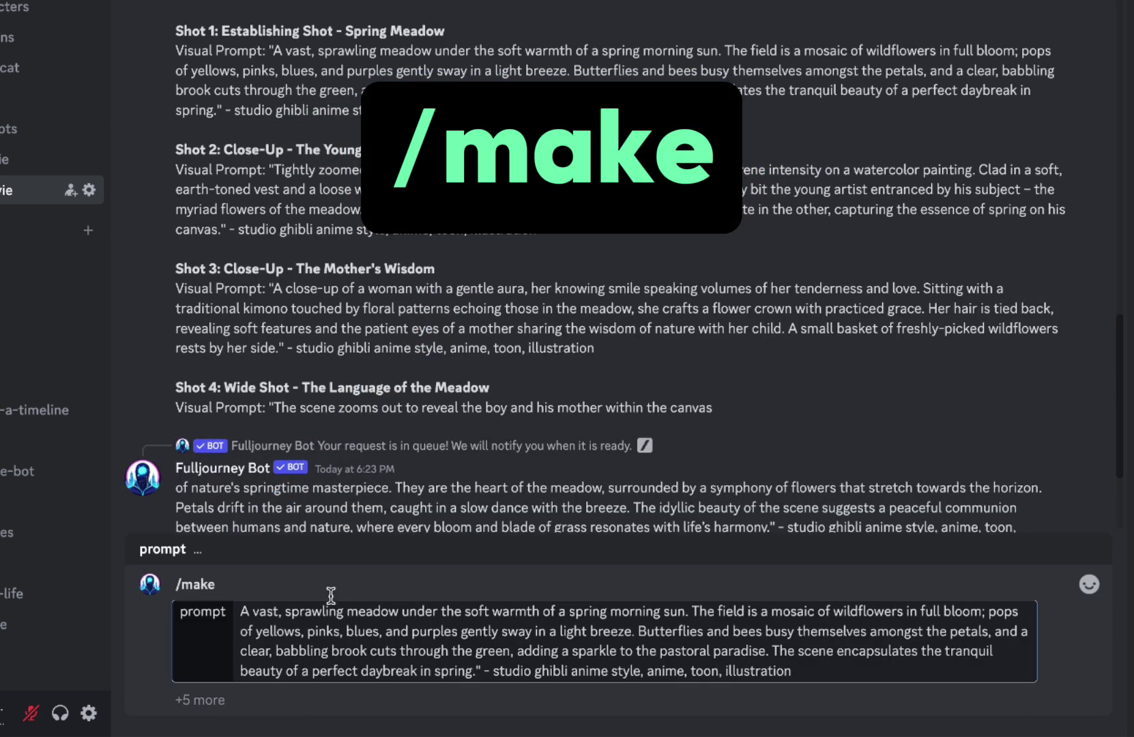
left_click(473, 671)
key("Delete")
key("Delete")
key("Delete")
key("End")
type("-wid")
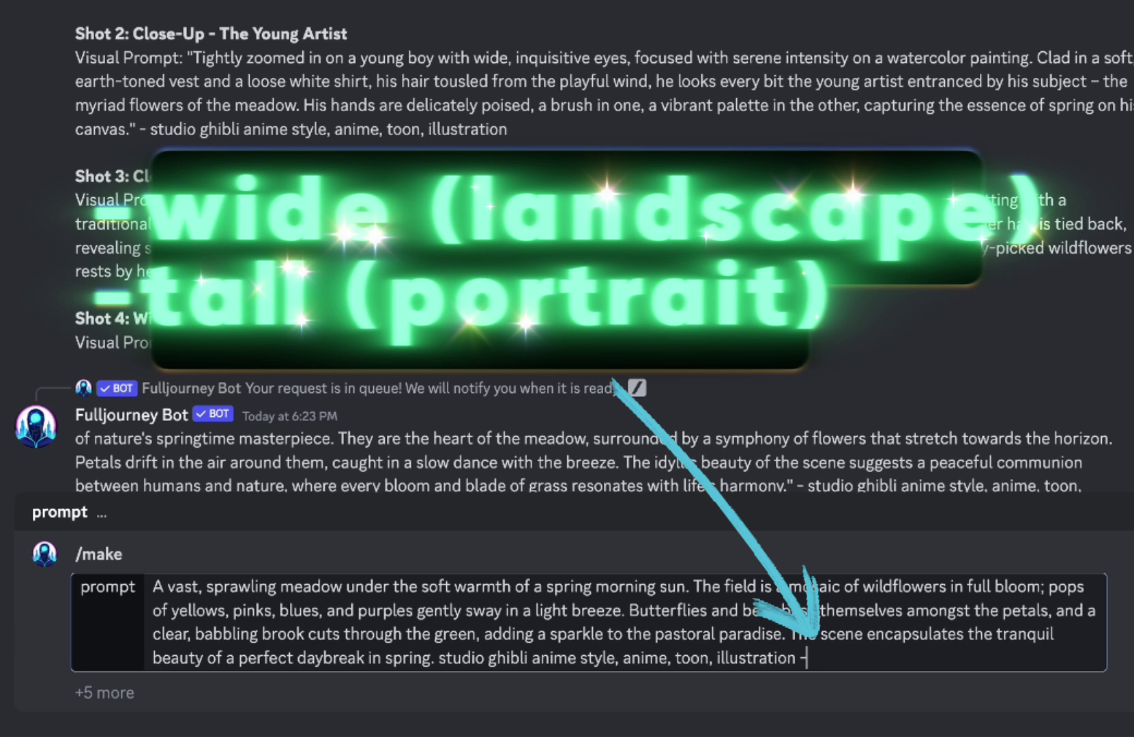
type("e")
double_click(826, 657)
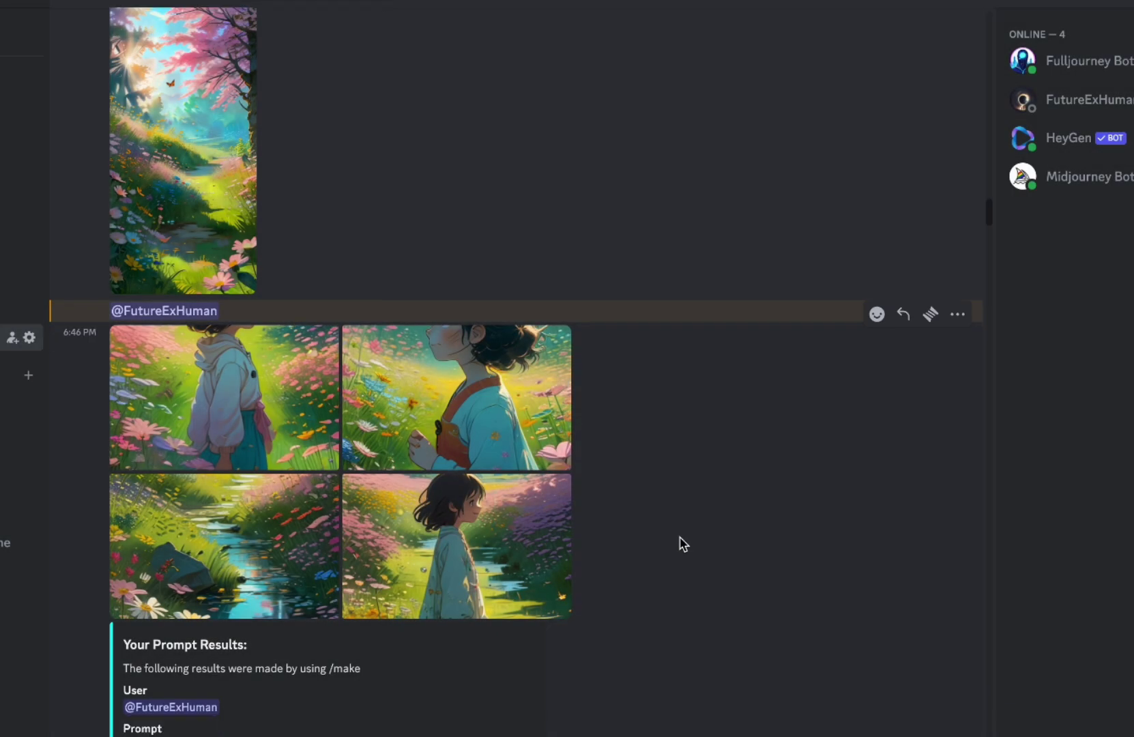
Review the results and enlarge the boy-painting close-up for saving.
scroll(679, 542, "down", 4)
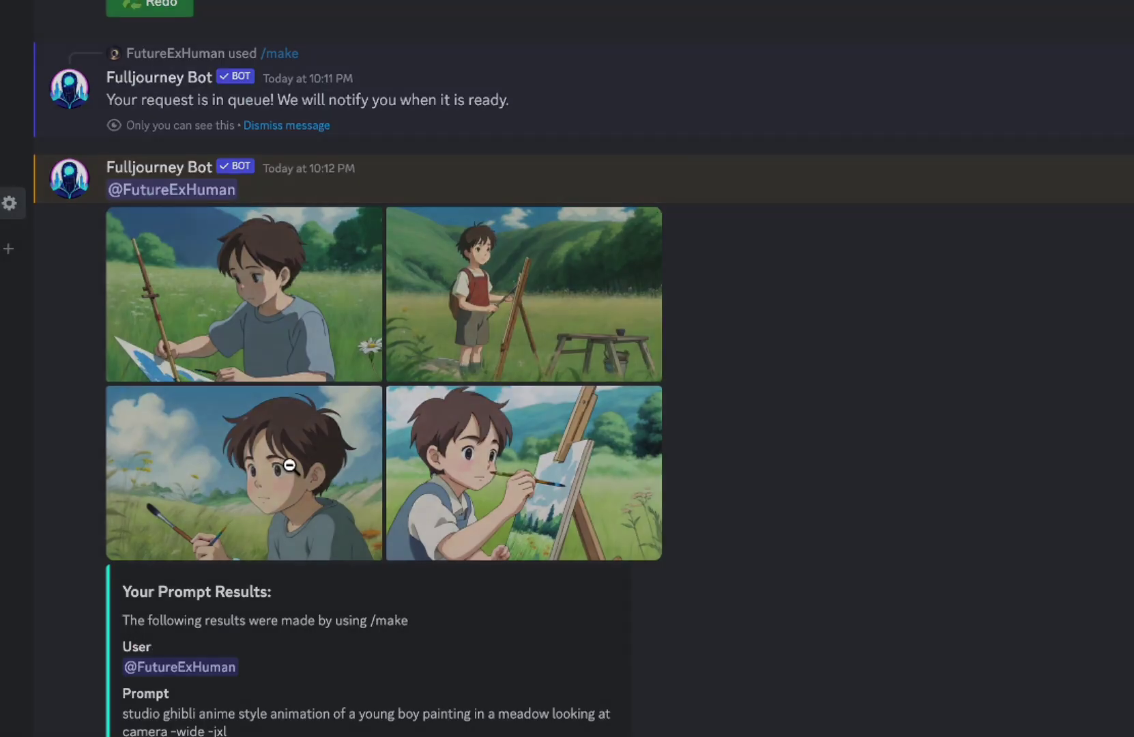
left_click(286, 463)
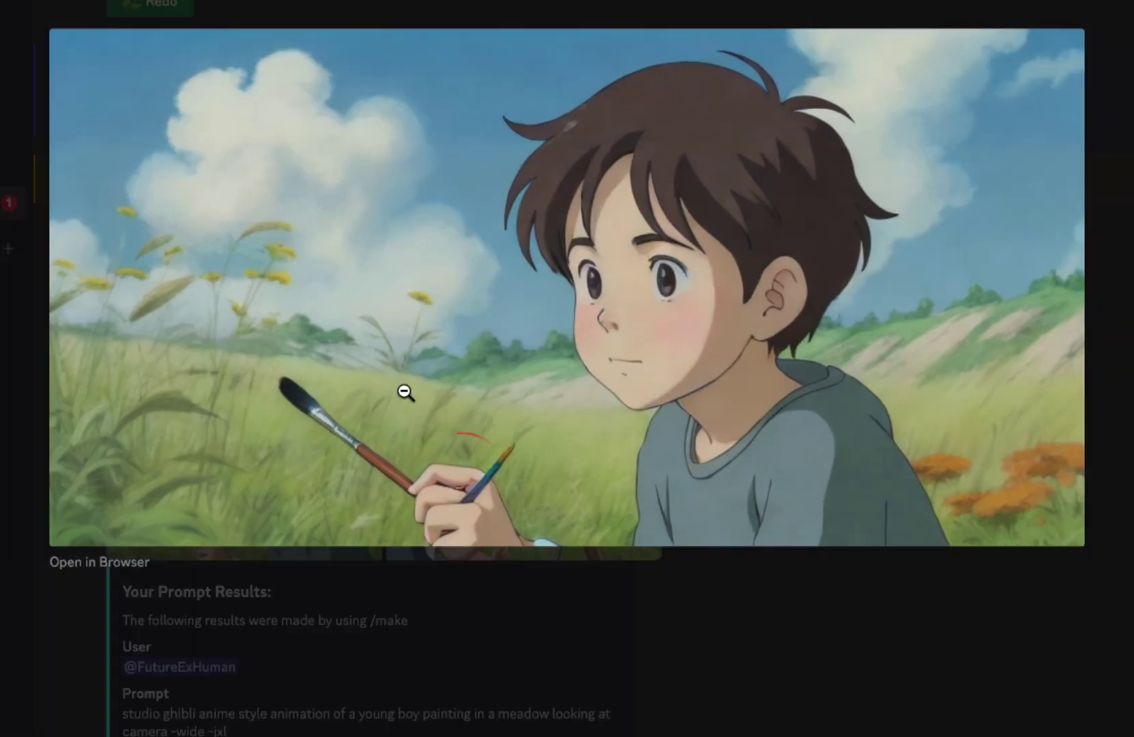
right_click(487, 352)
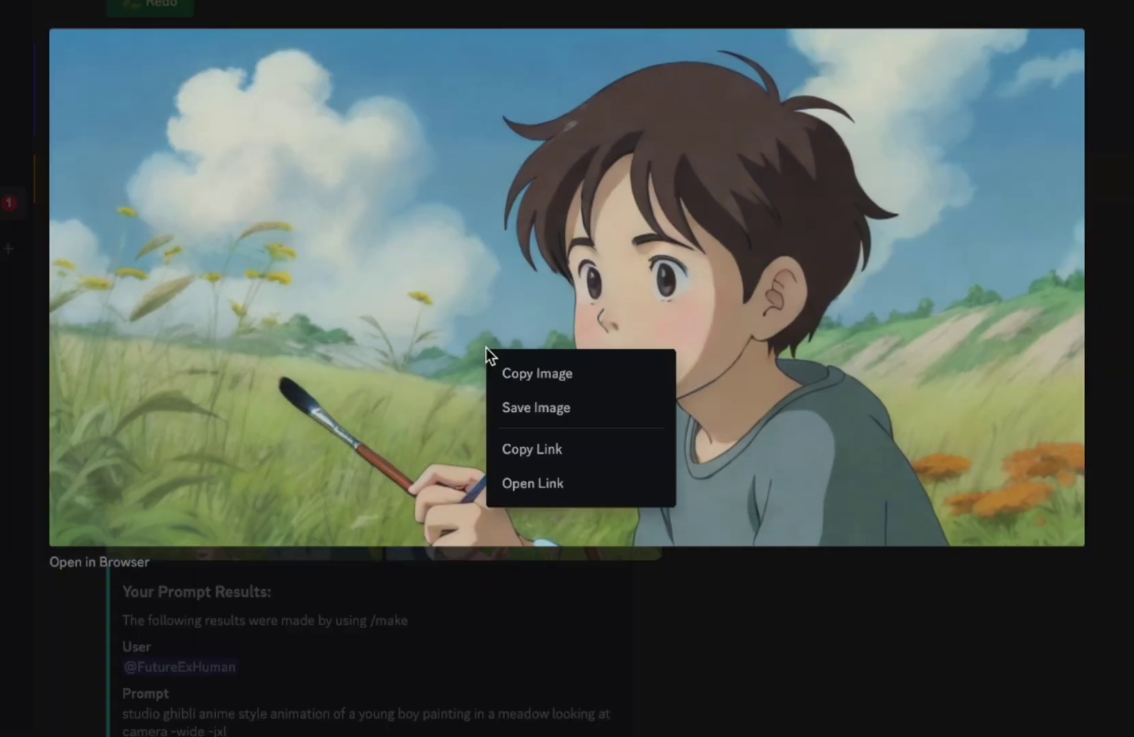
Save the boy image, inpaint out the paintbrush, then repaint the masked grass as colourful wildflowers.
left_click(527, 407)
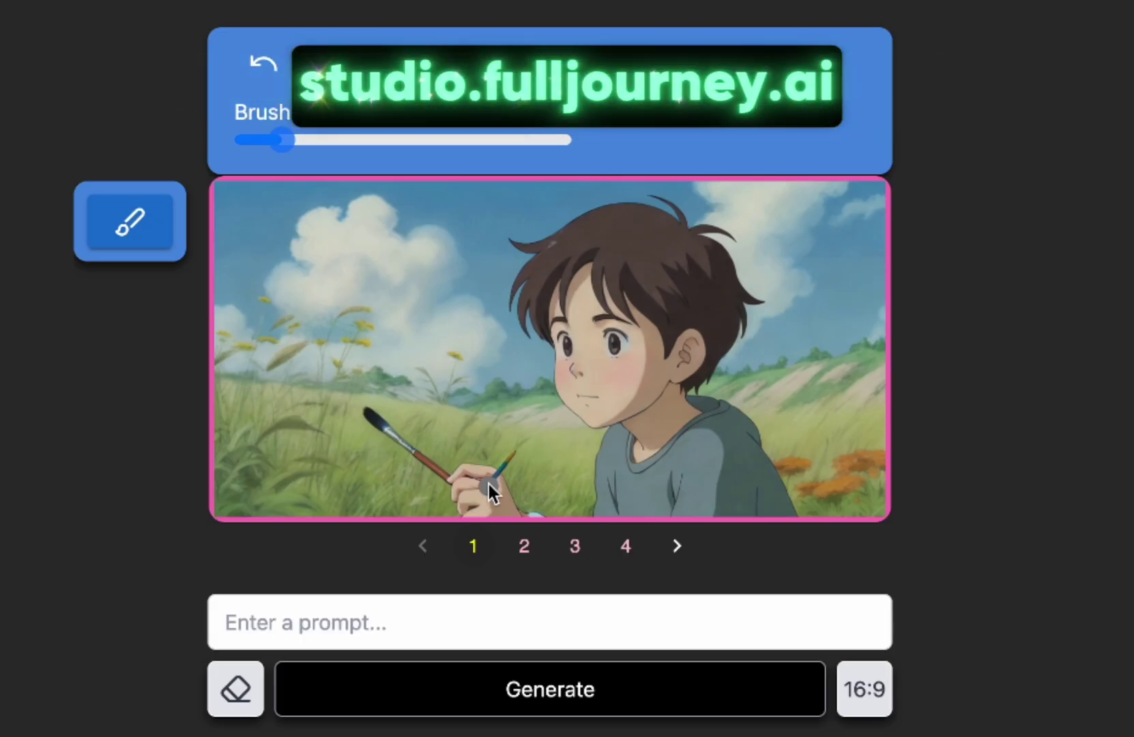
left_click_drag(493, 474, 509, 458)
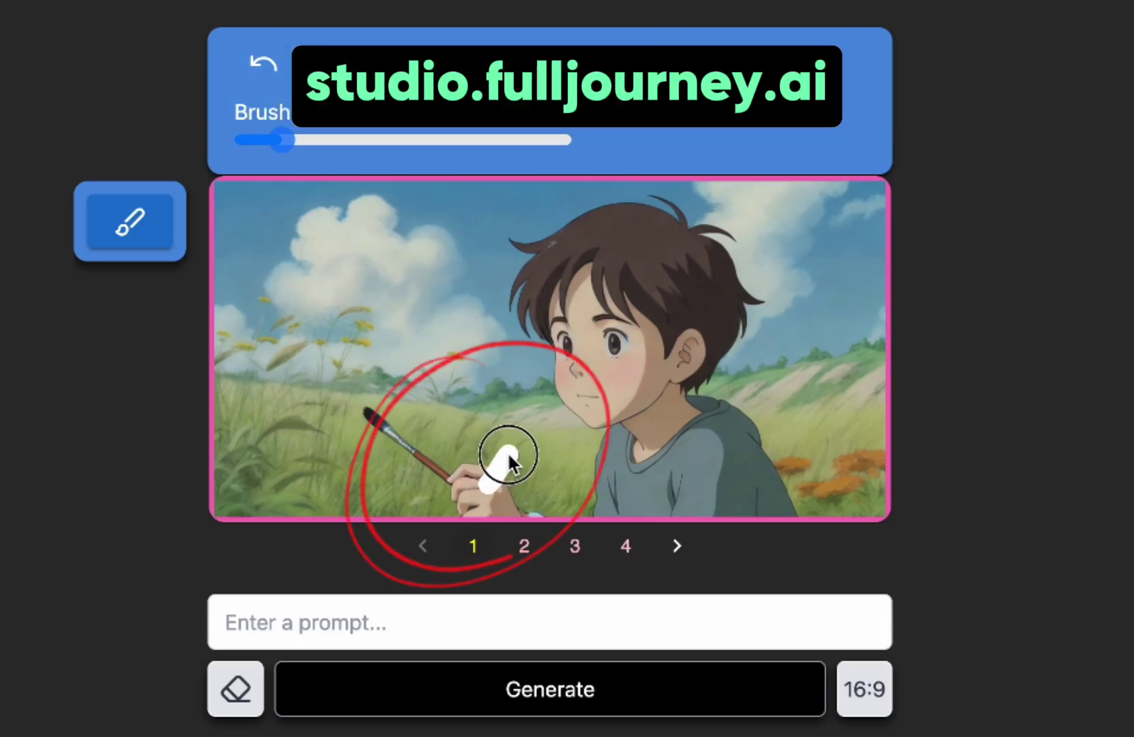
left_click(494, 608)
type("remove the brush but keep the hand and field")
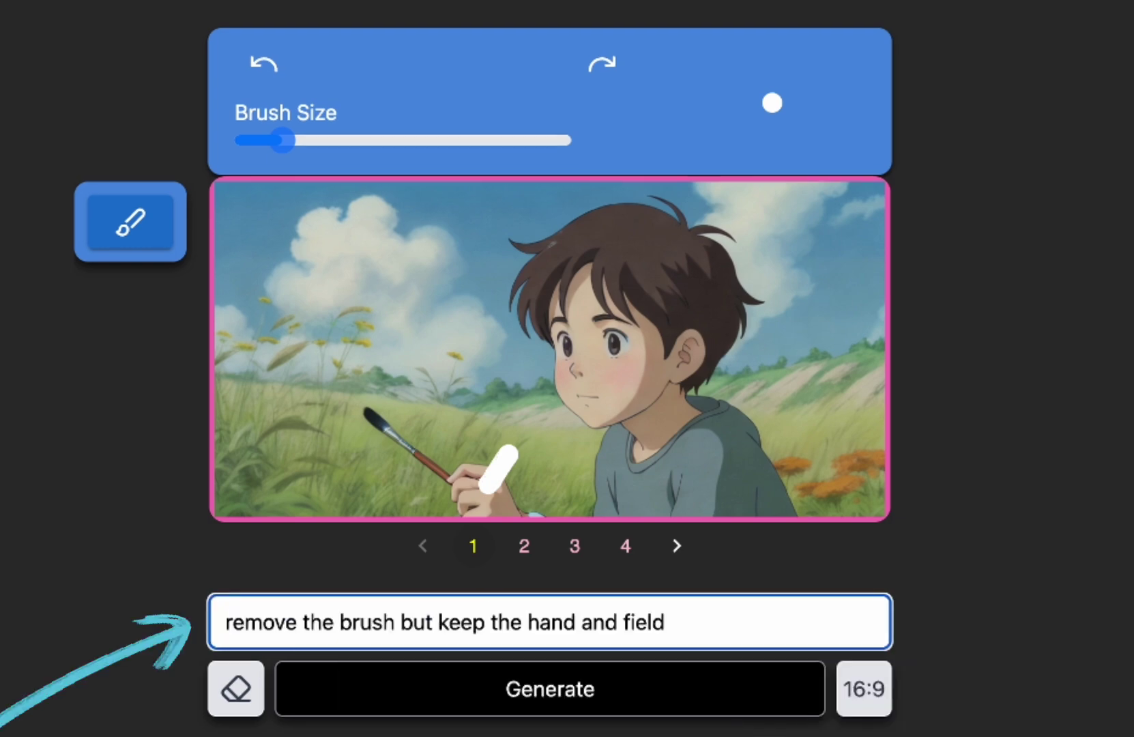
left_click(607, 703)
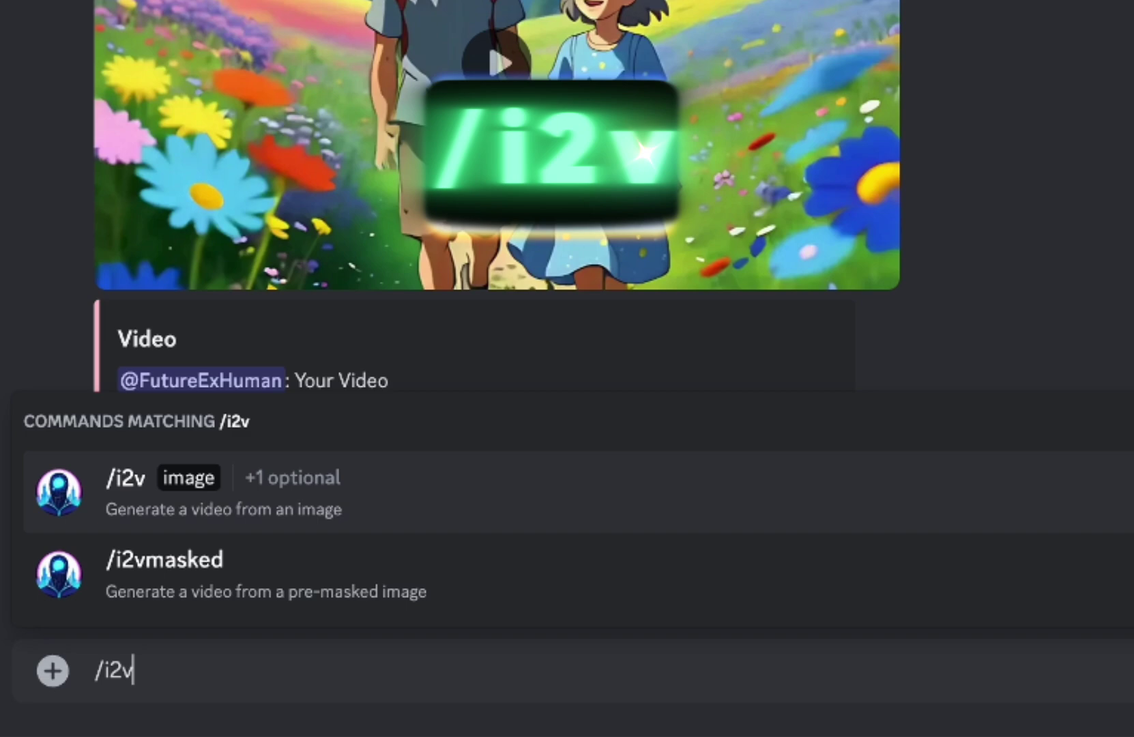
left_click(599, 488)
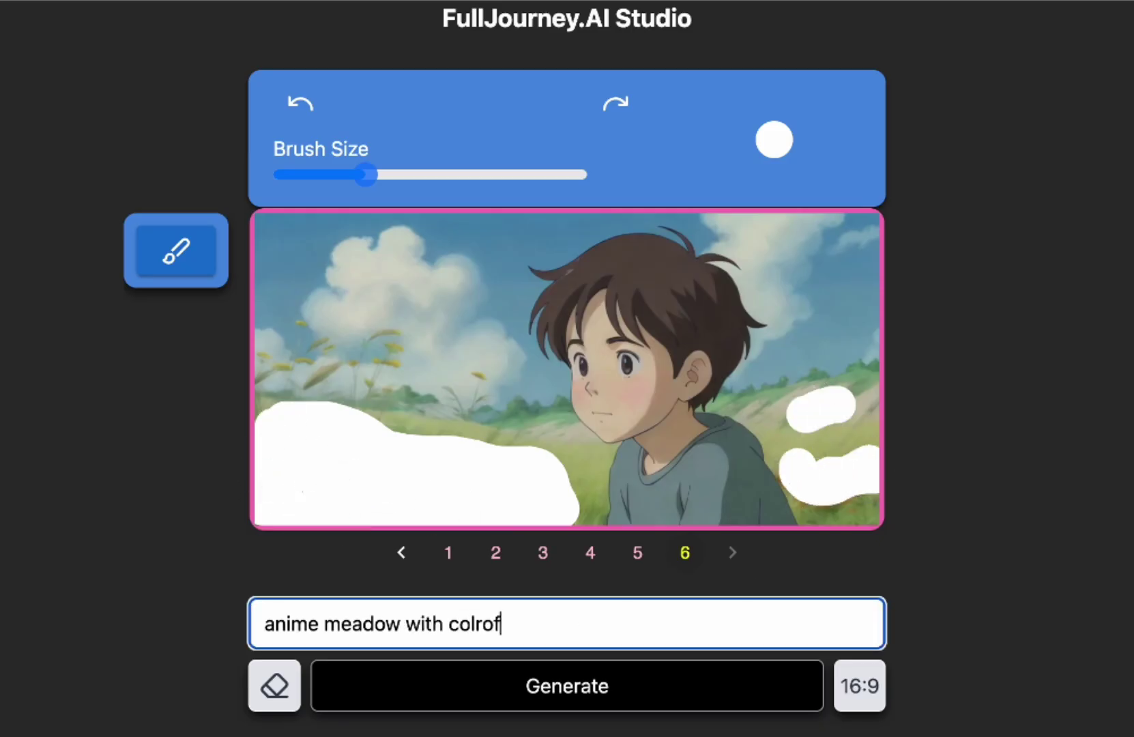
left_click(592, 705)
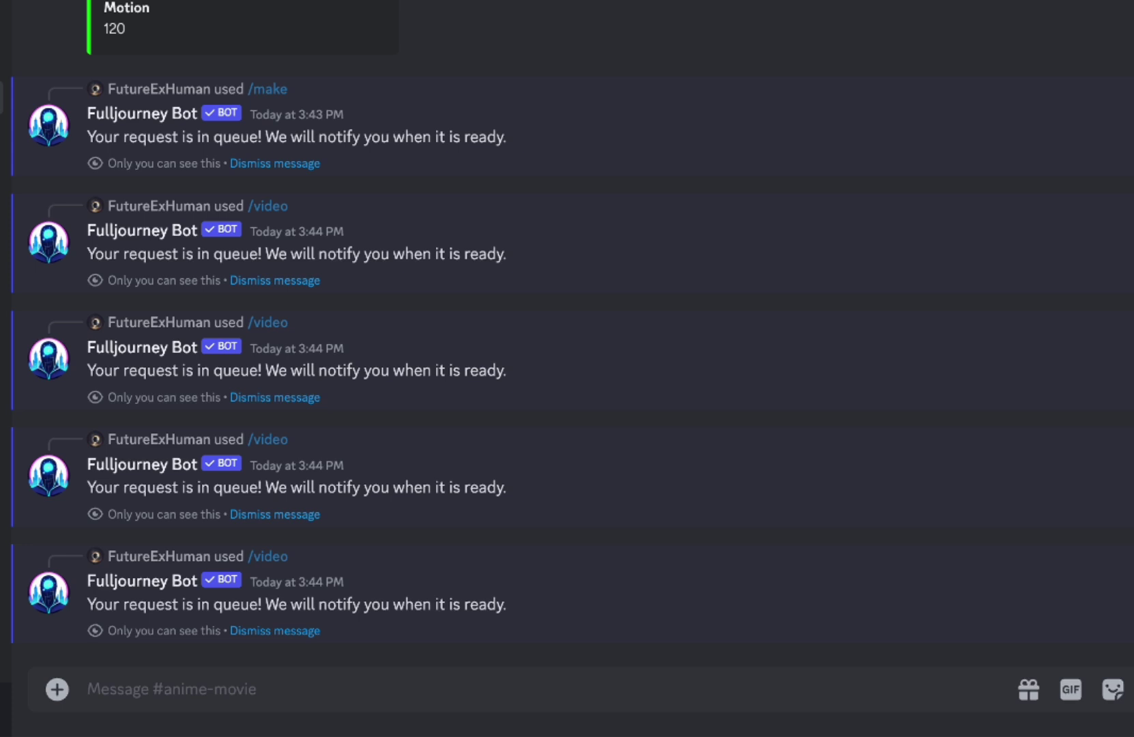
Pick the /movie command in the #anime-movie message box.
type("movie")
key("Tab")
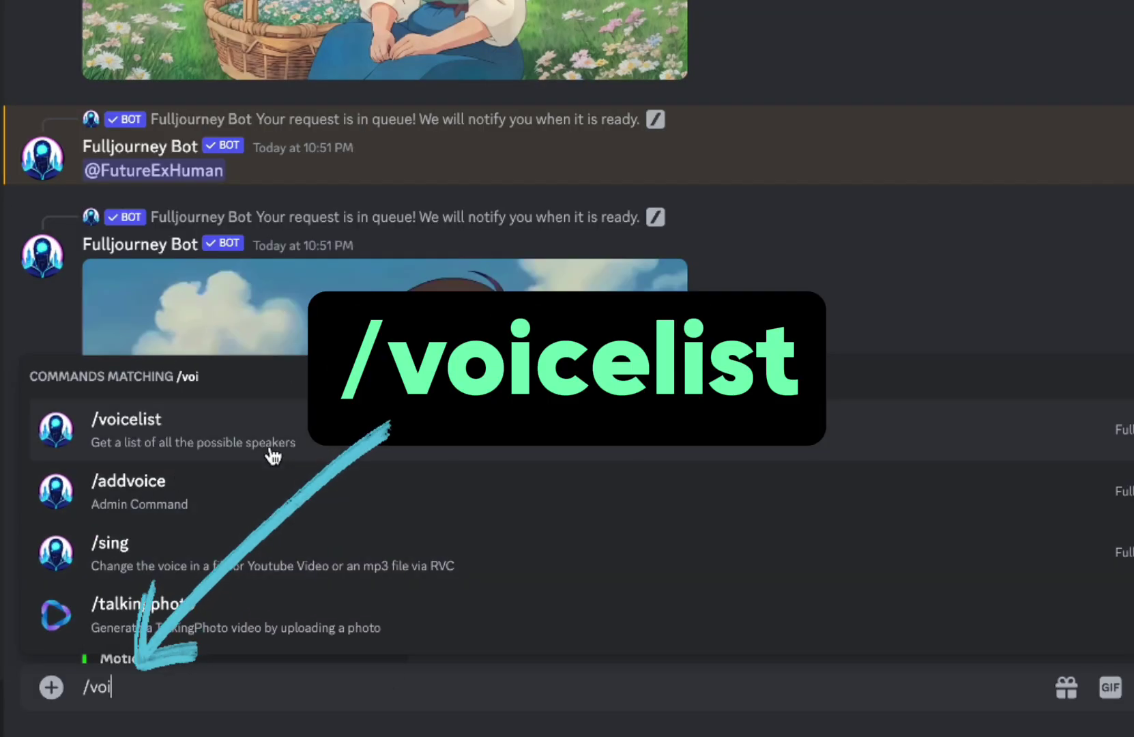
List the available voices, then submit the mother's dialogue to /speak.
left_click(273, 447)
key("Return")
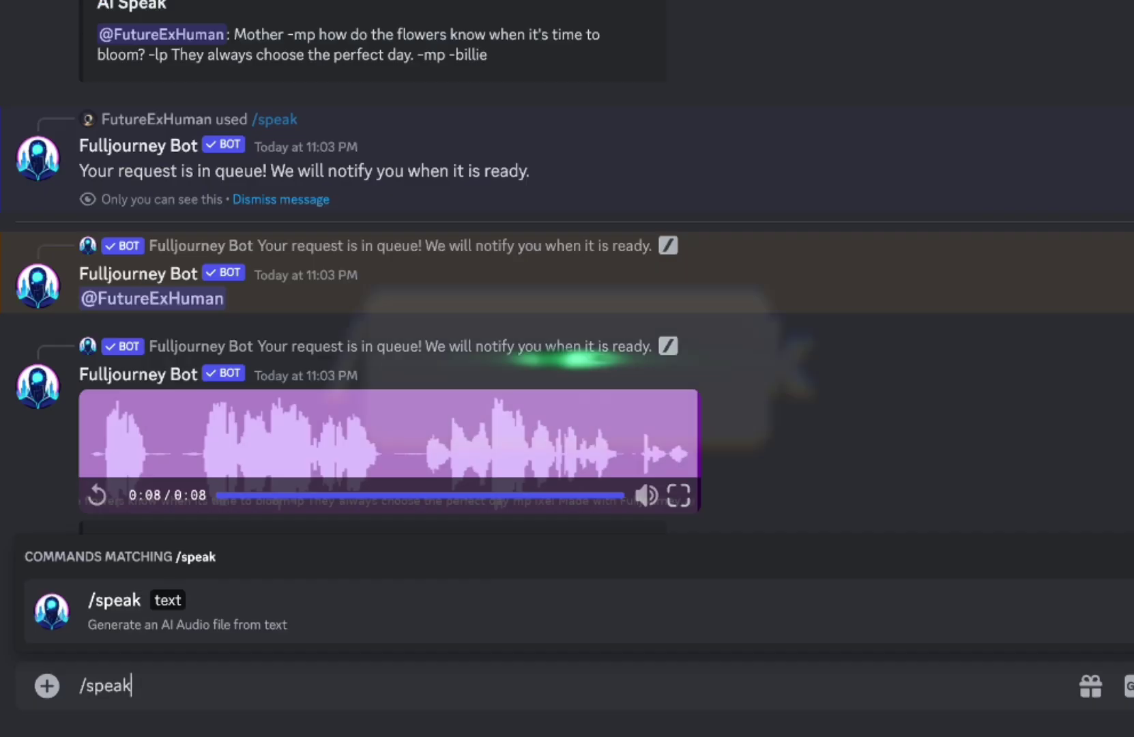
key("Tab")
type("Mother -mp how do the flowers know when it's time to bloom? -lp They always choose the perfect day. -mp -ixel")
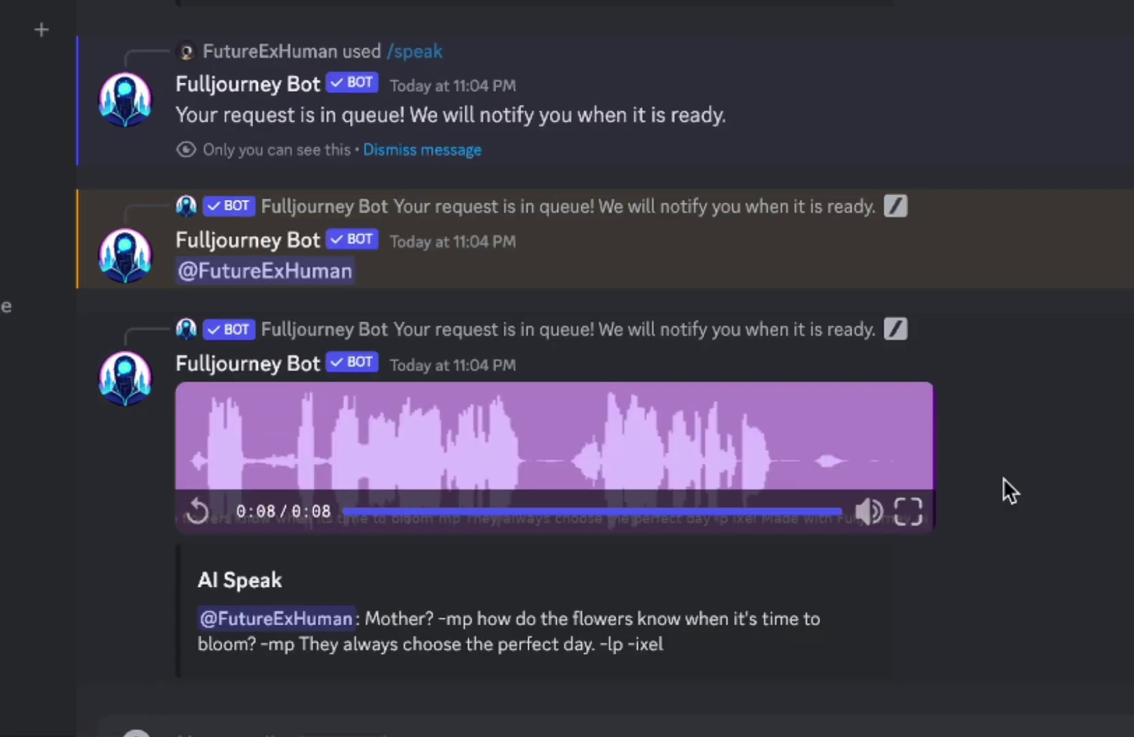
Run /lipsync with the inpainting prompt "anime woman's mouth".
mouse_move(910, 424)
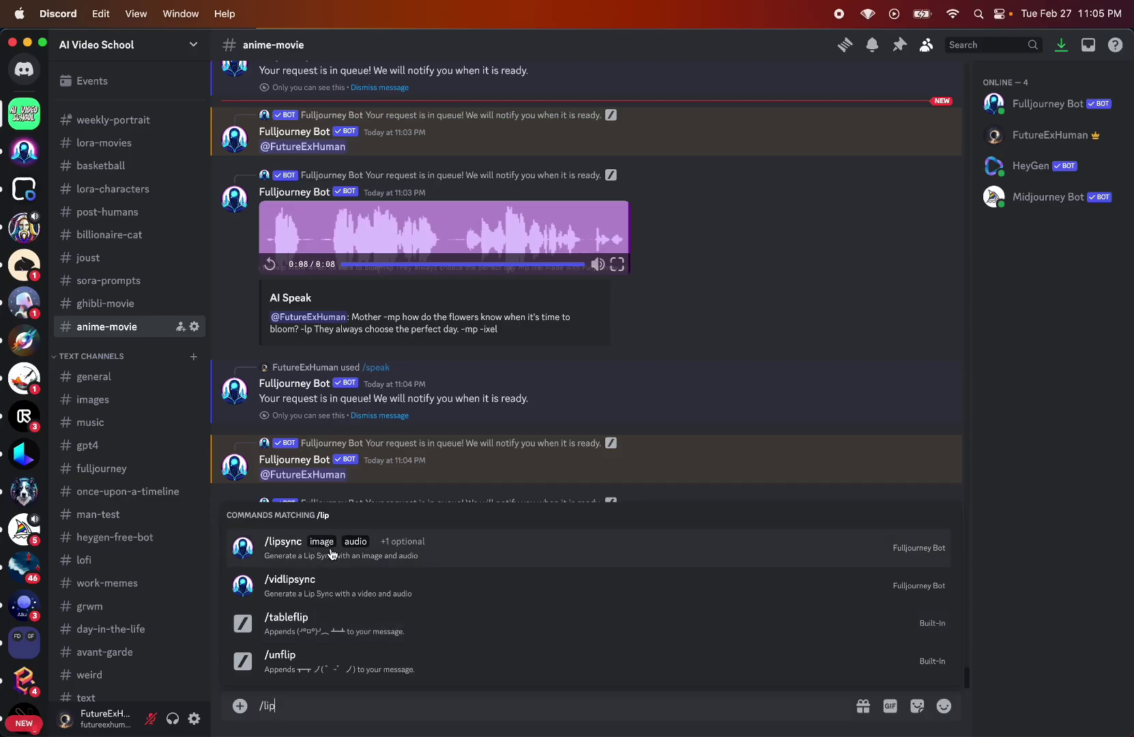
left_click(333, 554)
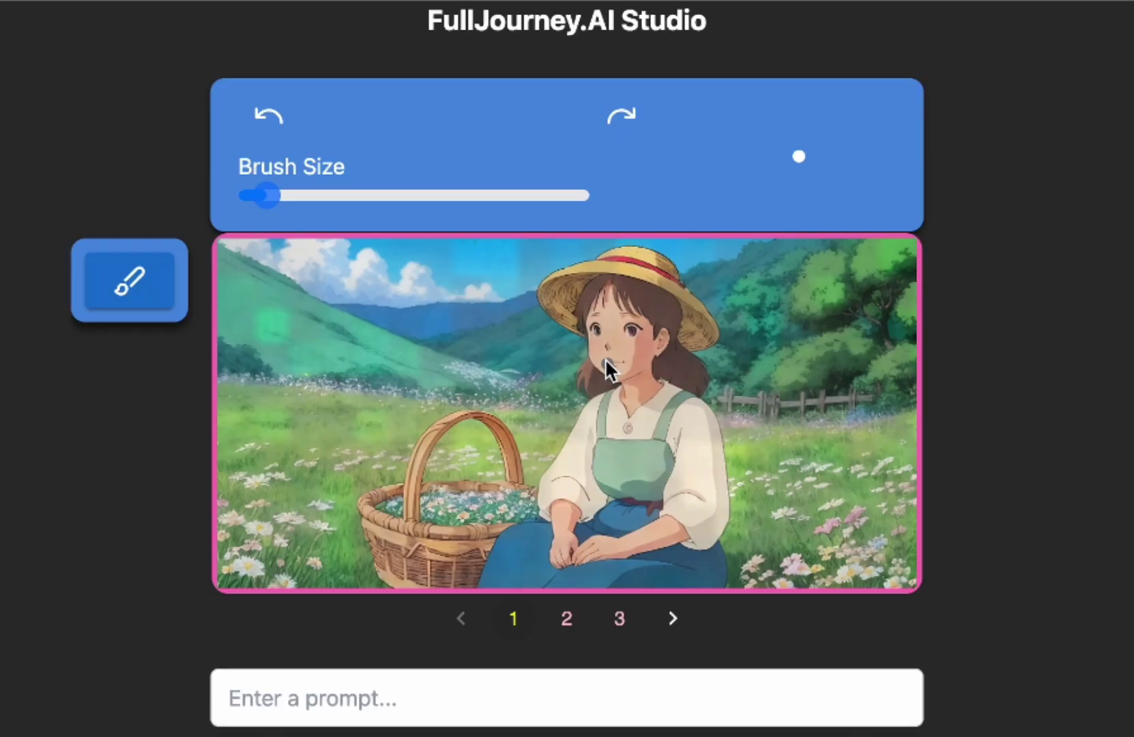
left_click(567, 698)
type("anime woman")
type("'s mouth")
key("Return")
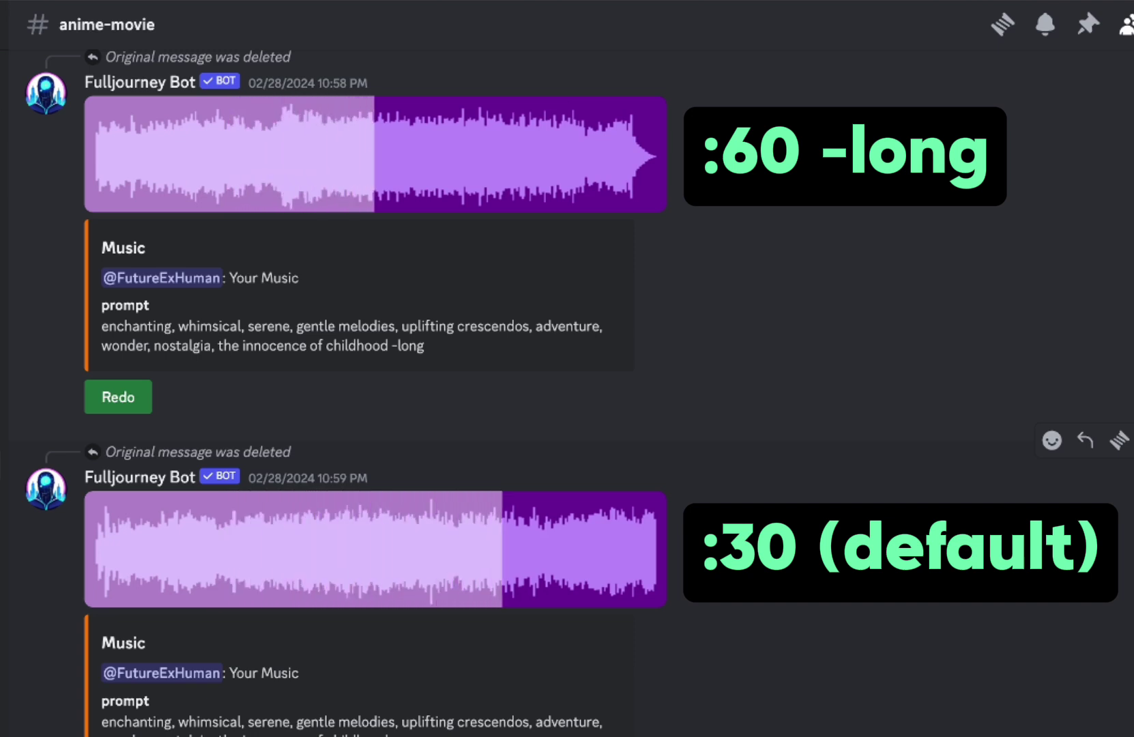
Request a birds-chirping morning-meadow sound effect with /sound.
type("/sound")
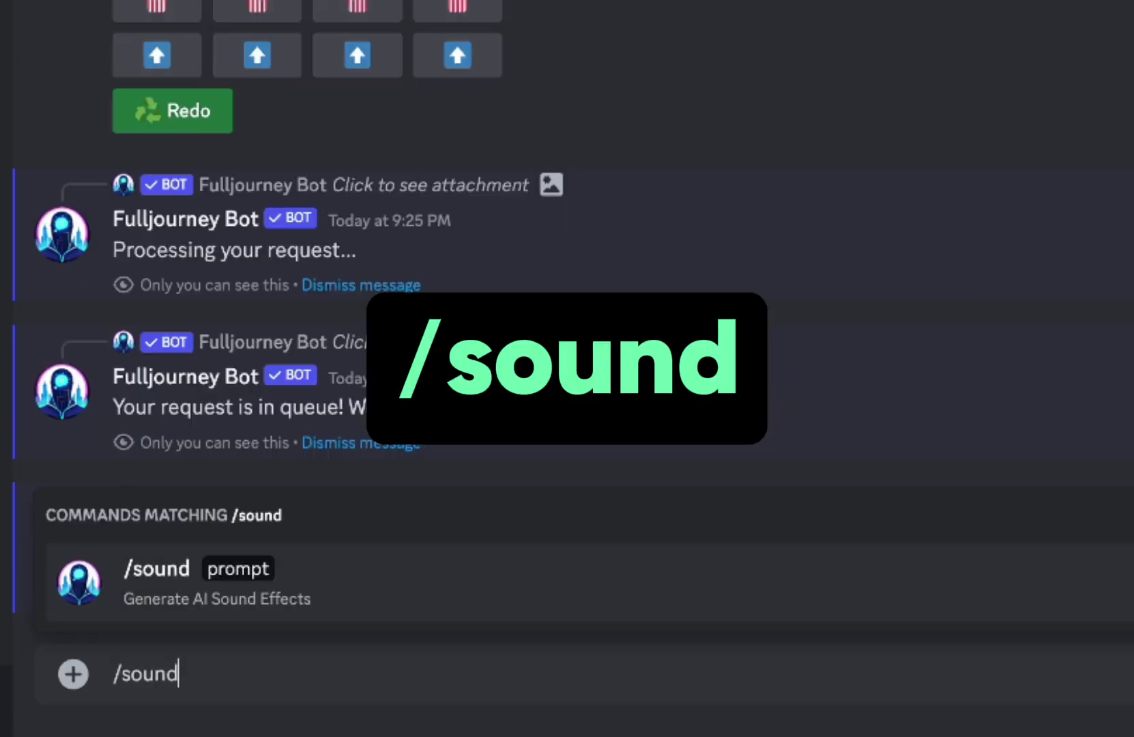
key("Tab")
type("birds gently chirping in the morning in a beautiful meadow")
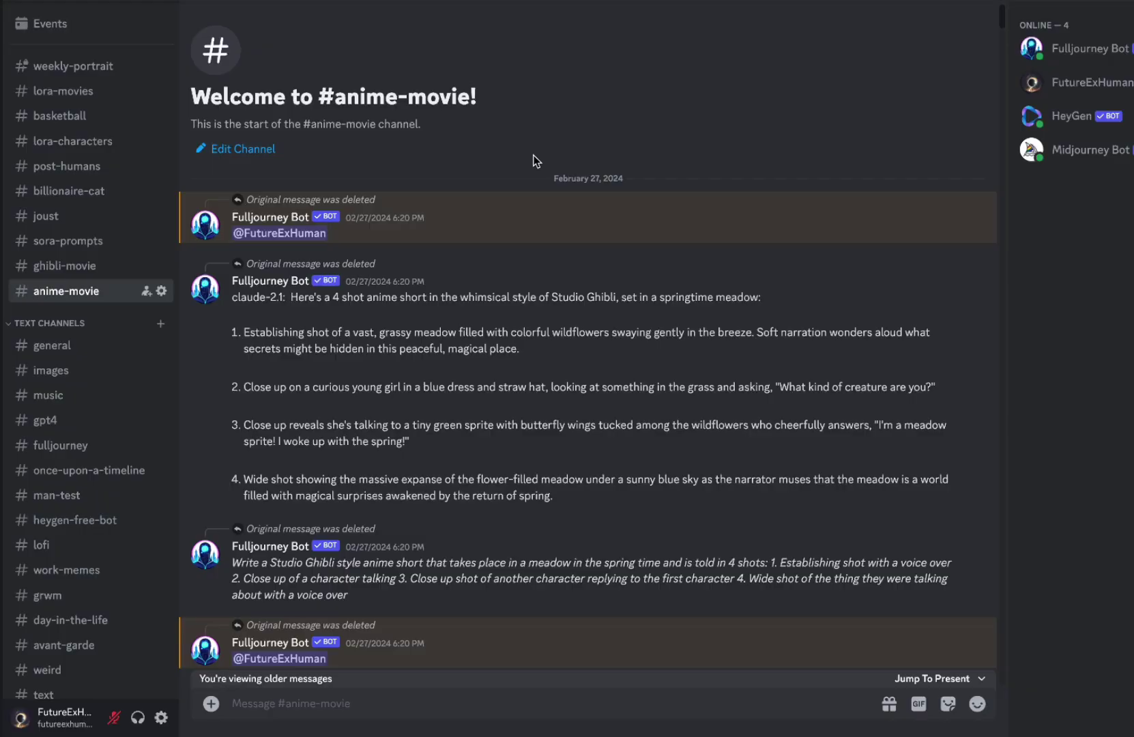
scroll(534, 161, "down", 12)
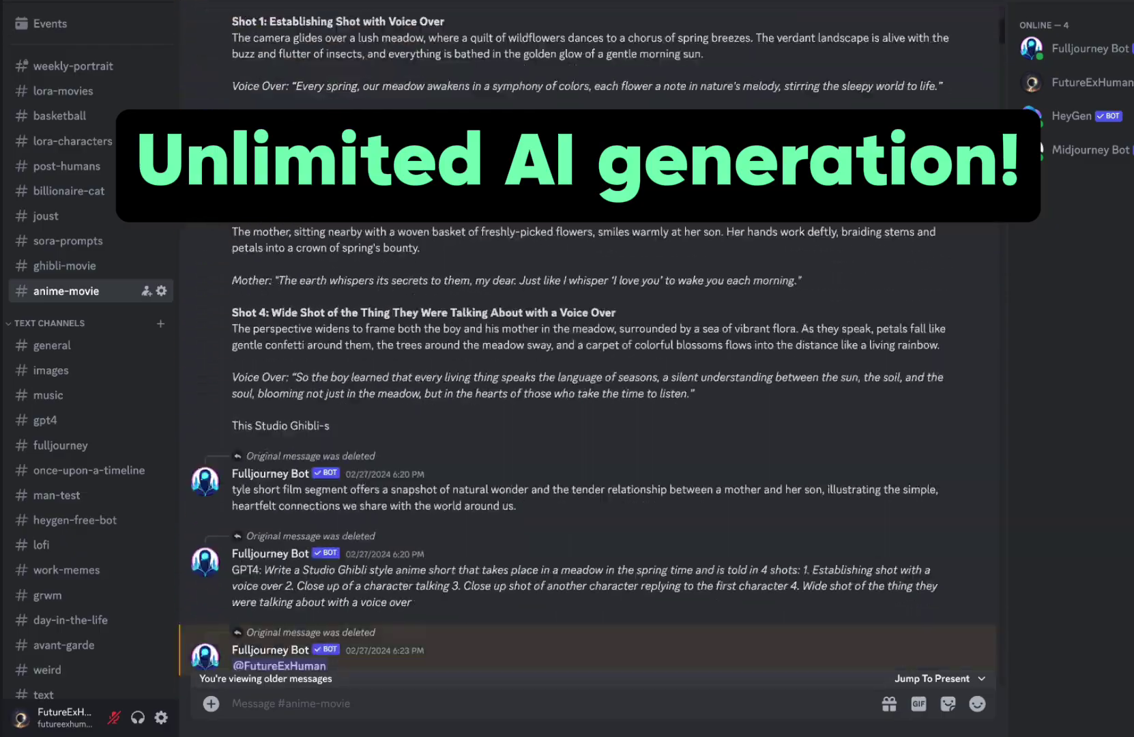
scroll(577, 608, "down", 15)
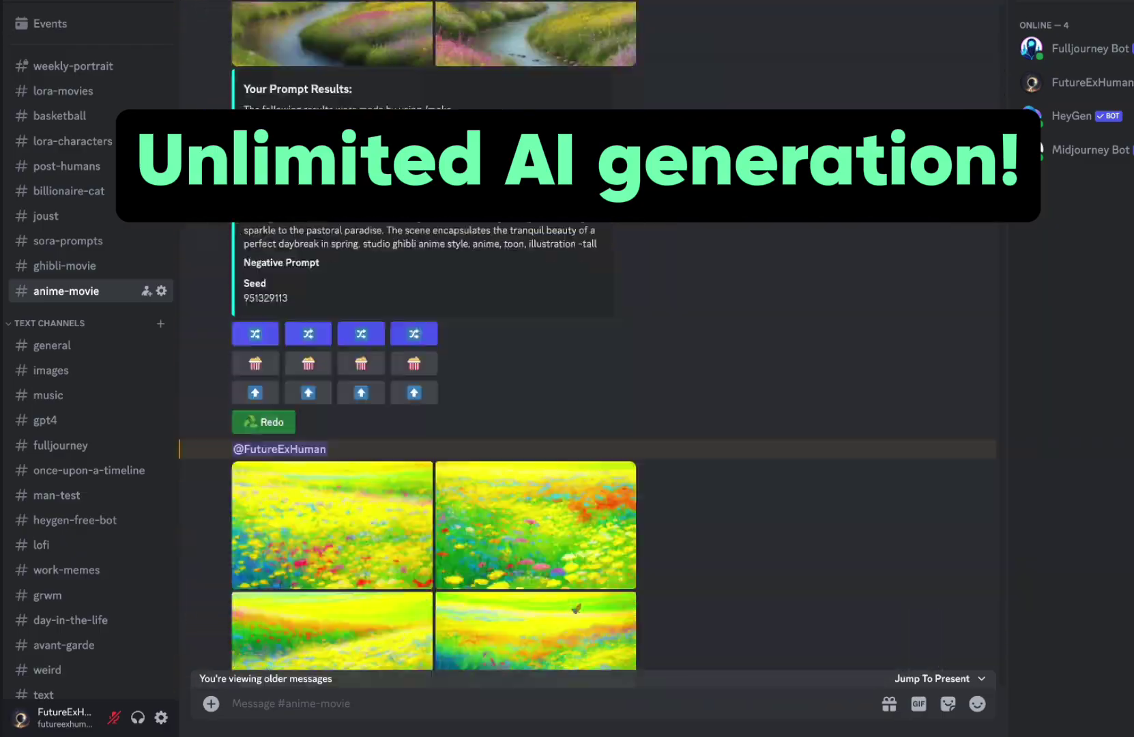
scroll(577, 607, "down", 15)
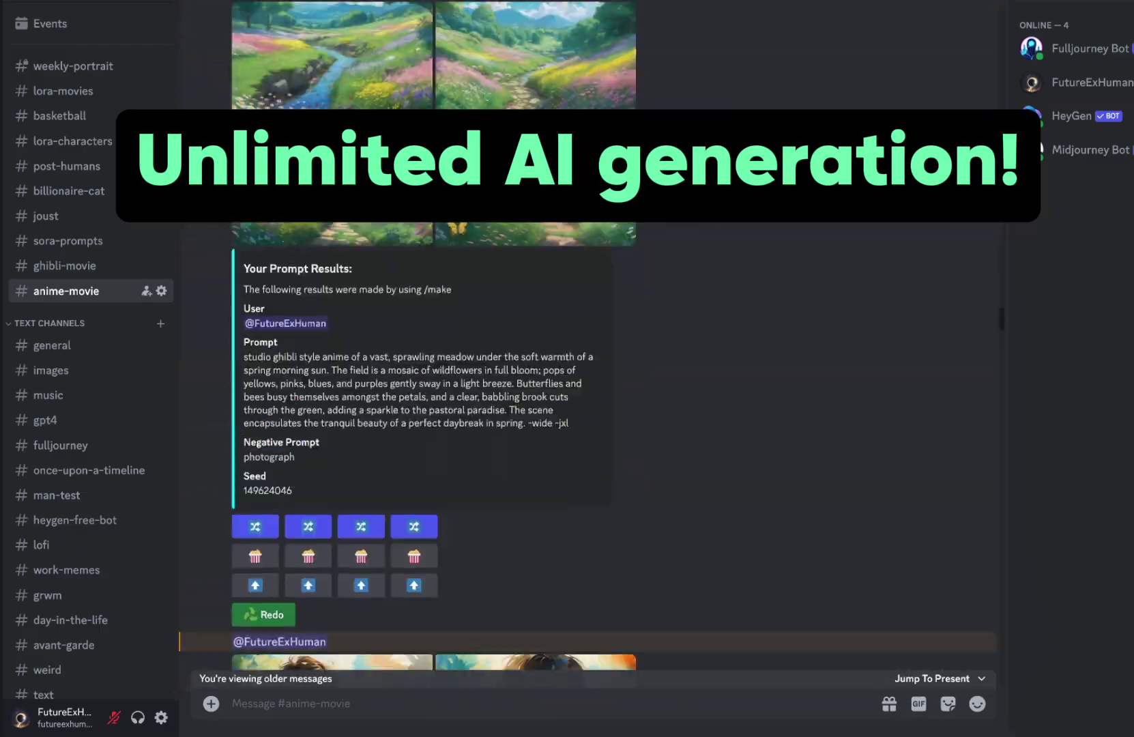
scroll(576, 607, "down", 15)
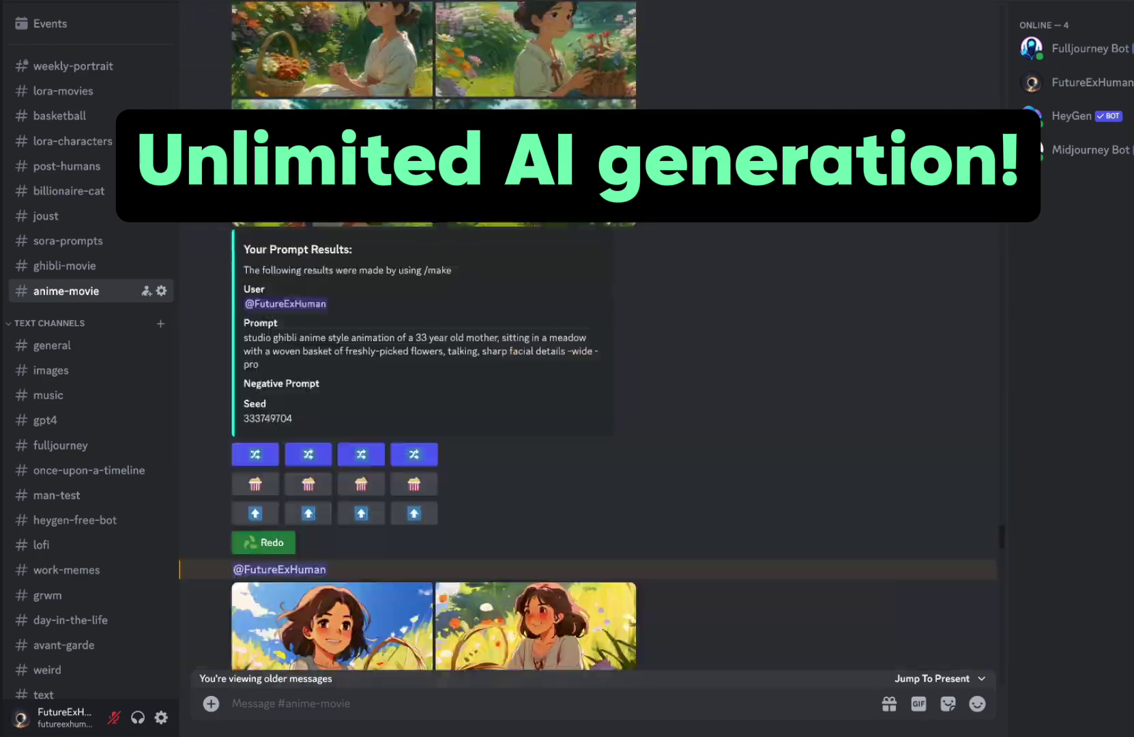
scroll(576, 608, "down", 15)
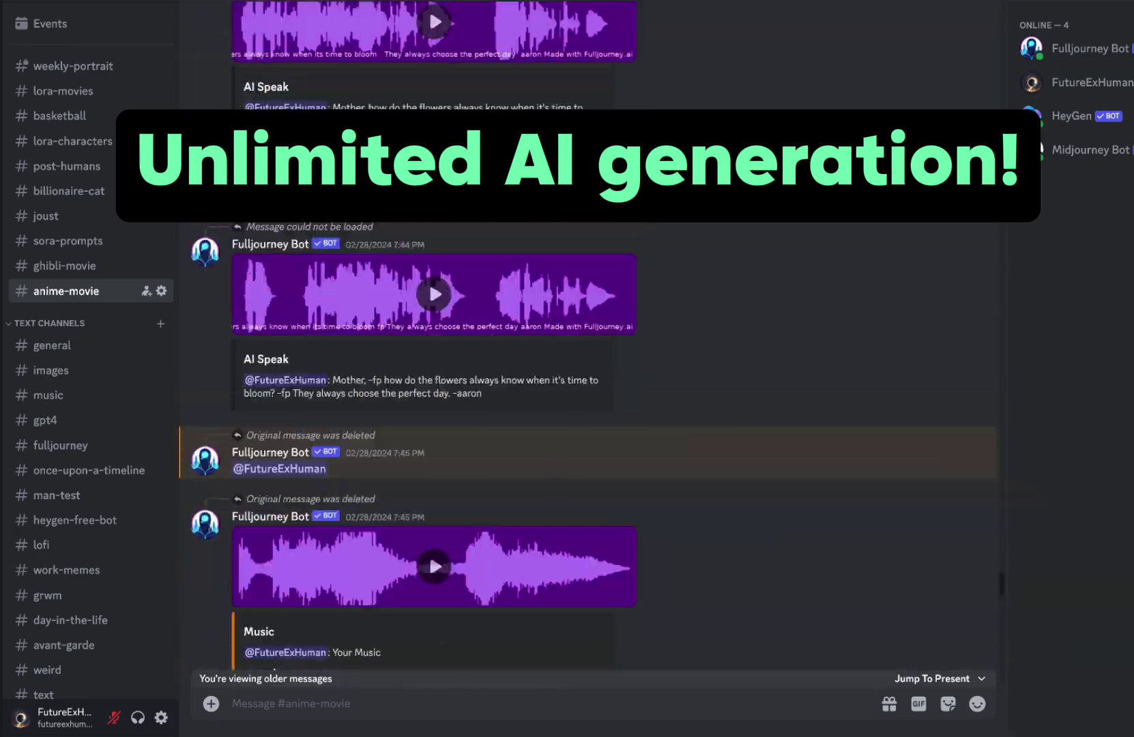
scroll(577, 607, "down", 15)
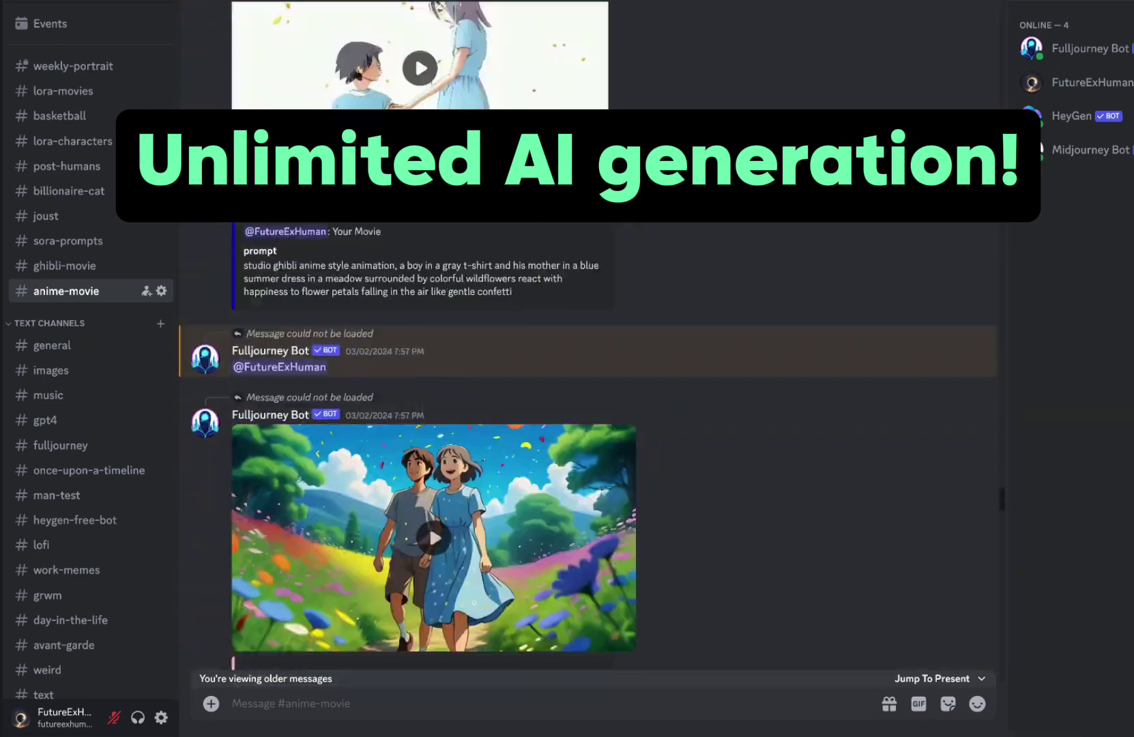
scroll(587, 417, "down", 15)
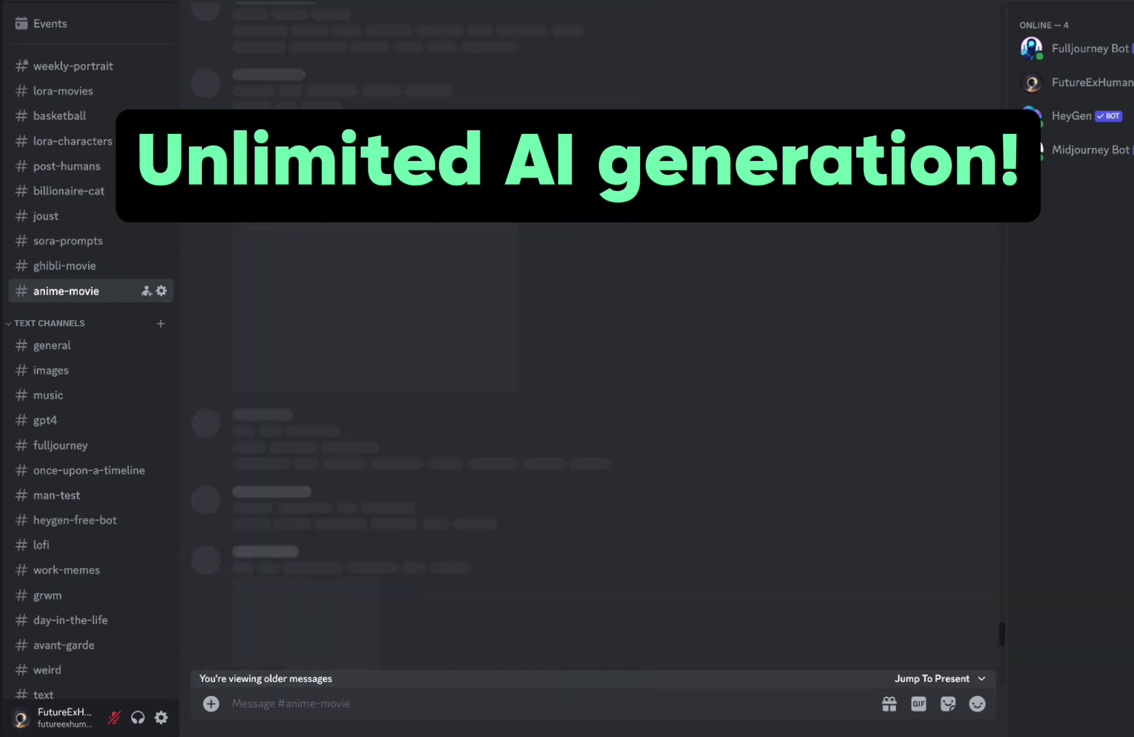
scroll(536, 161, "down", 5)
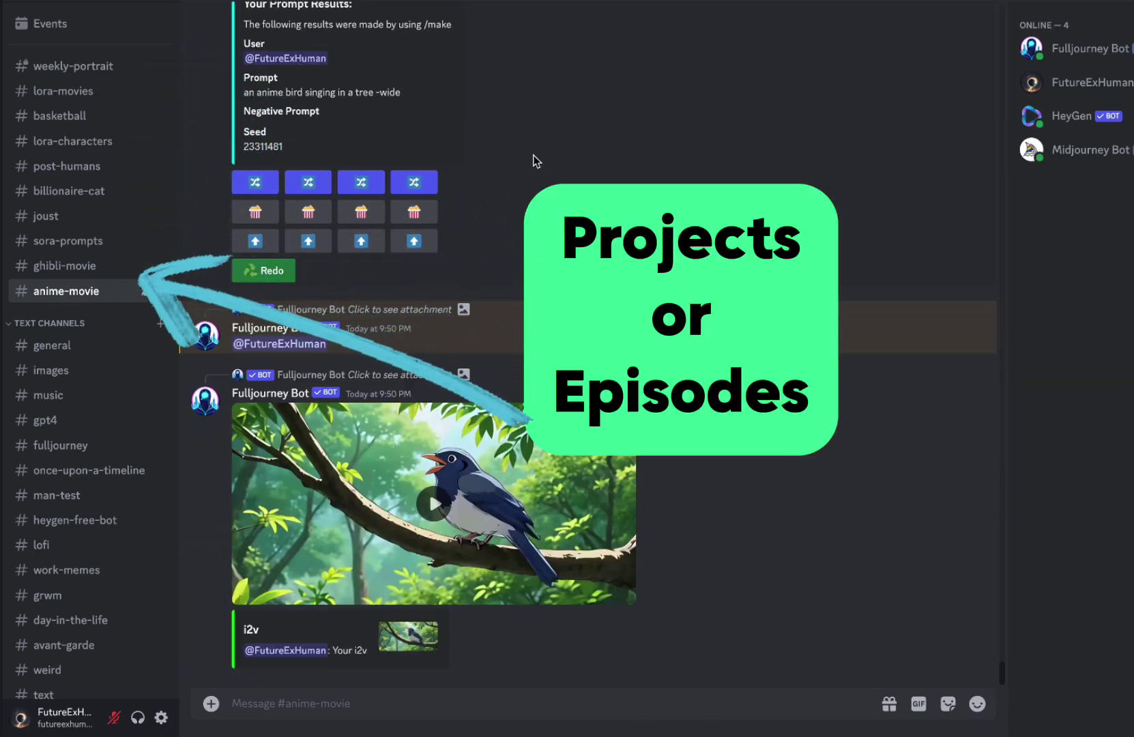